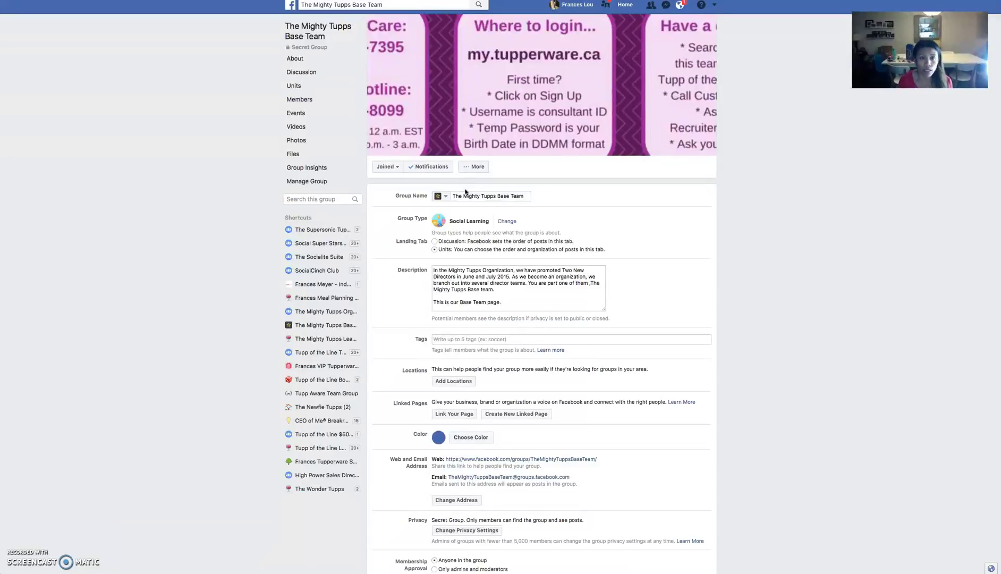
Open the settings of The Mighty Tupps Base Team group for editing
click(319, 182)
click(474, 166)
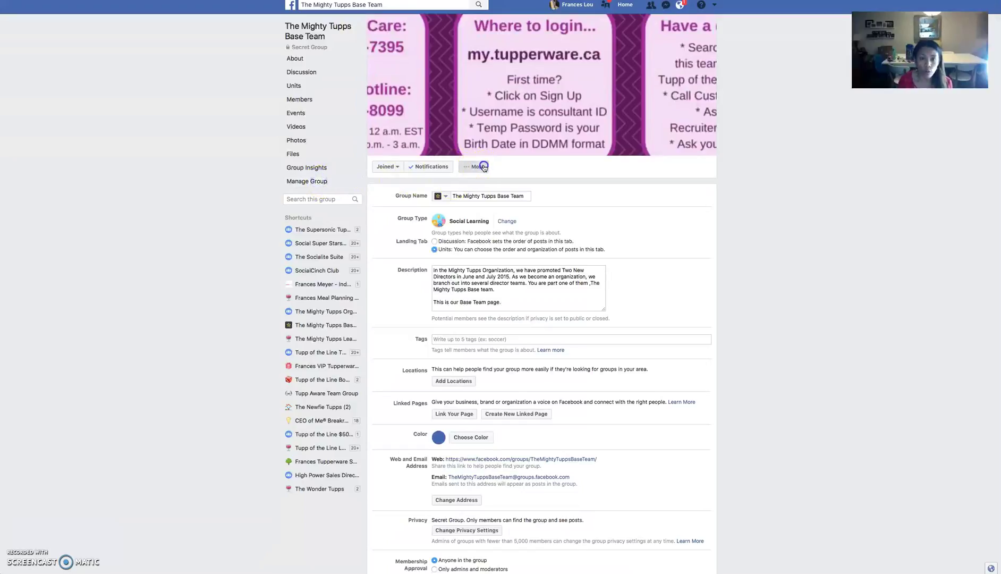
click(481, 166)
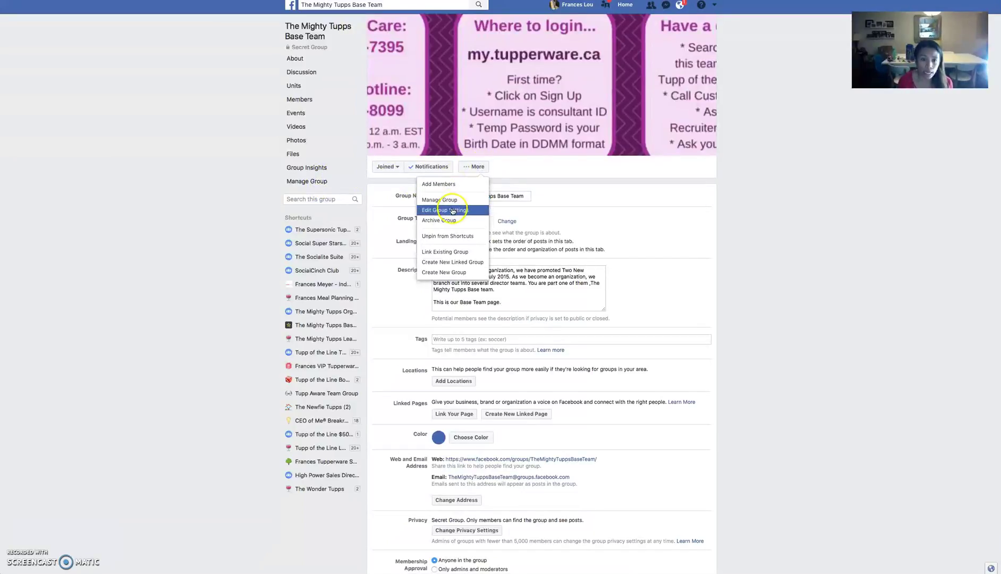
click(449, 210)
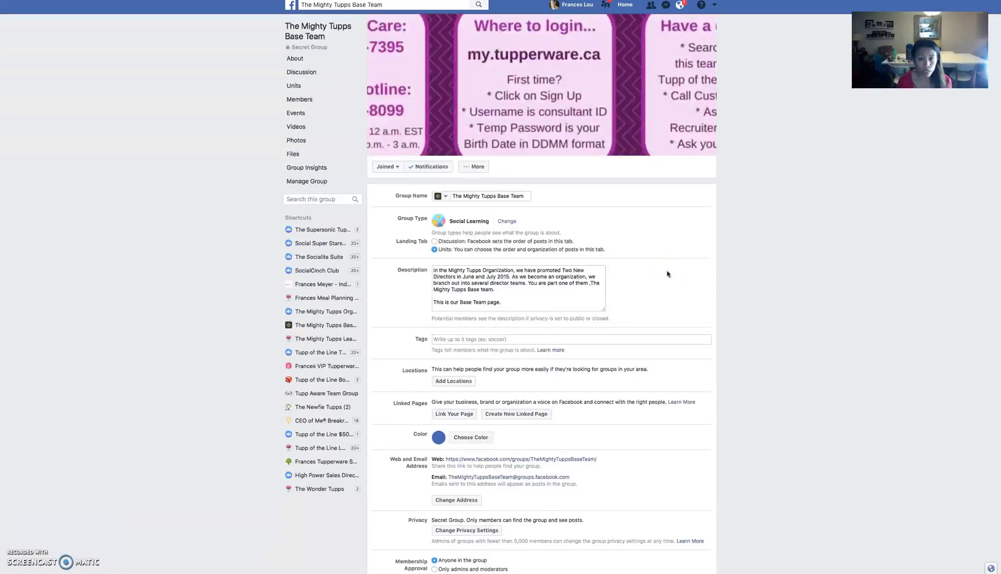
Review the available group types, including Social Learning, and close the group type dialog
drag(541, 228, 445, 224)
click(505, 222)
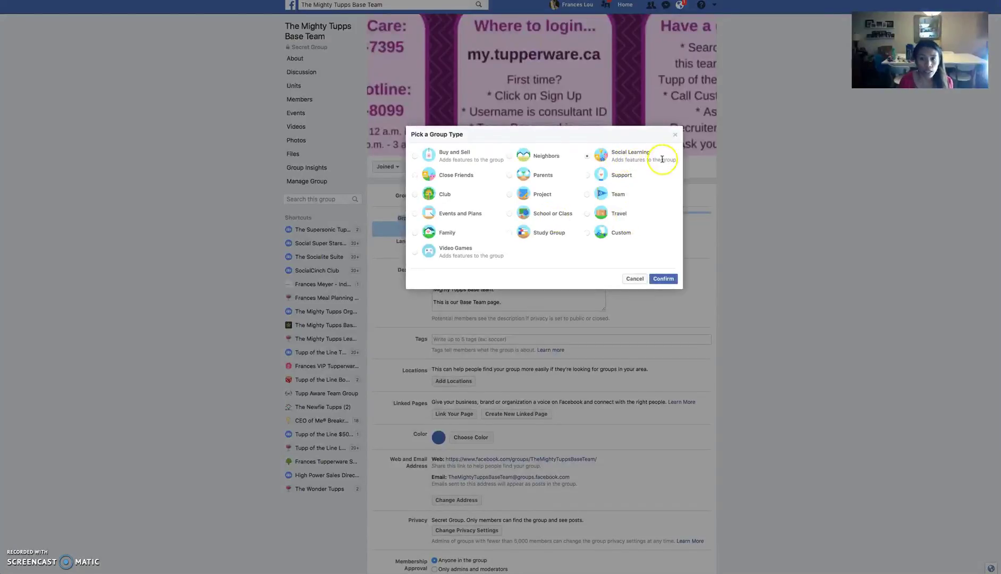
drag(649, 152, 586, 151)
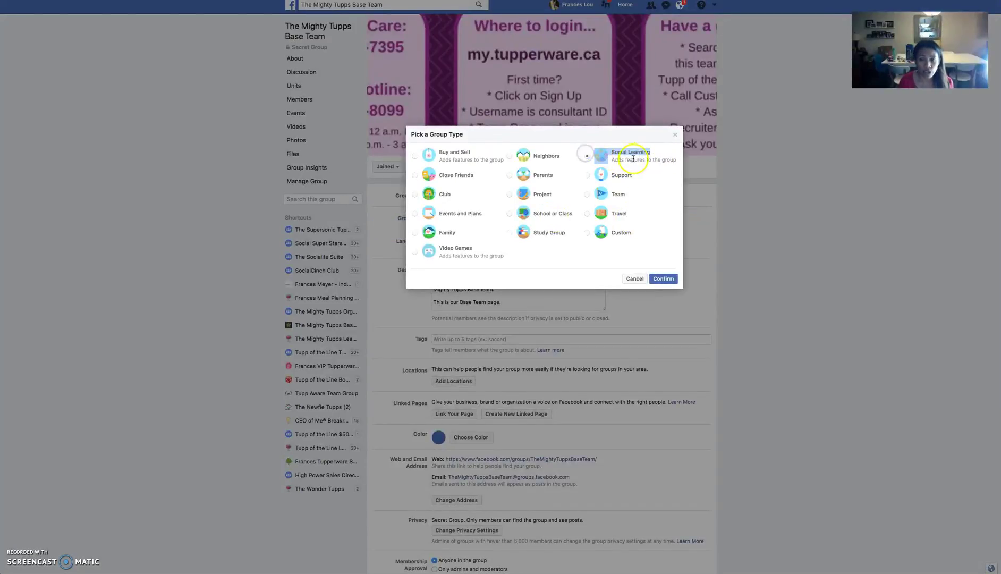
click(675, 134)
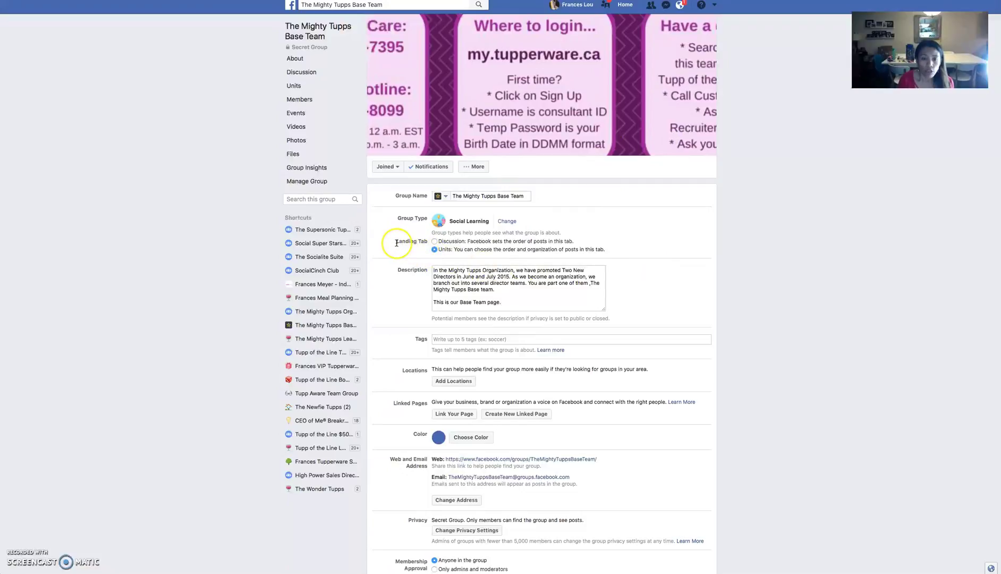
Set the group's landing tab to Units and save the group settings
scroll(608, 272, down, 3)
scroll(607, 272, up, 1)
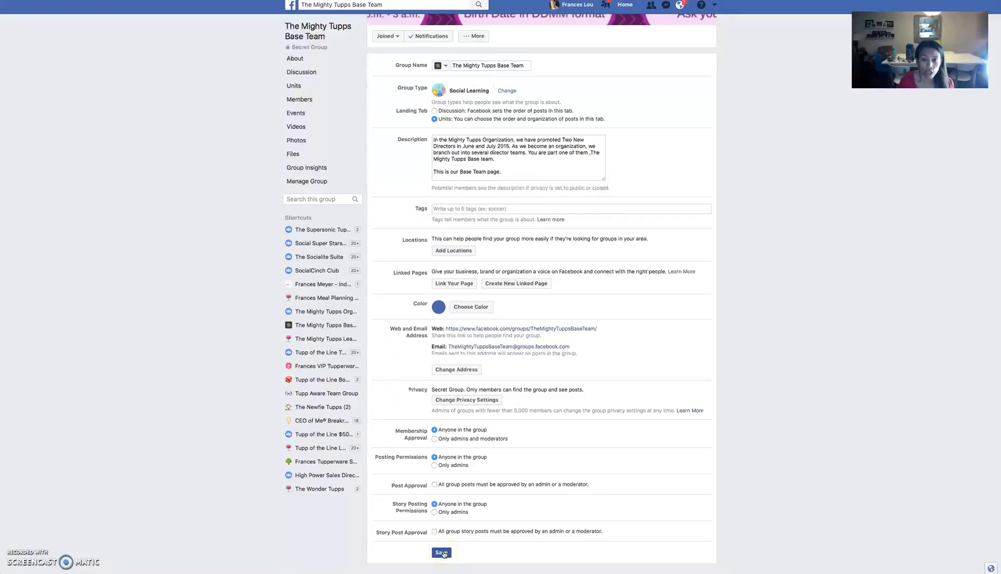
click(442, 553)
drag(393, 239, 584, 254)
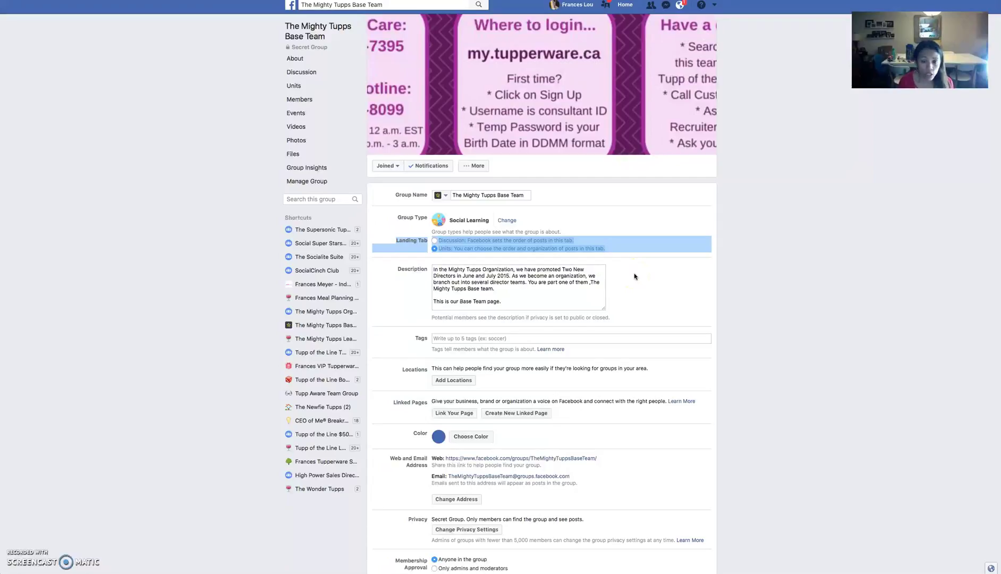
click(643, 254)
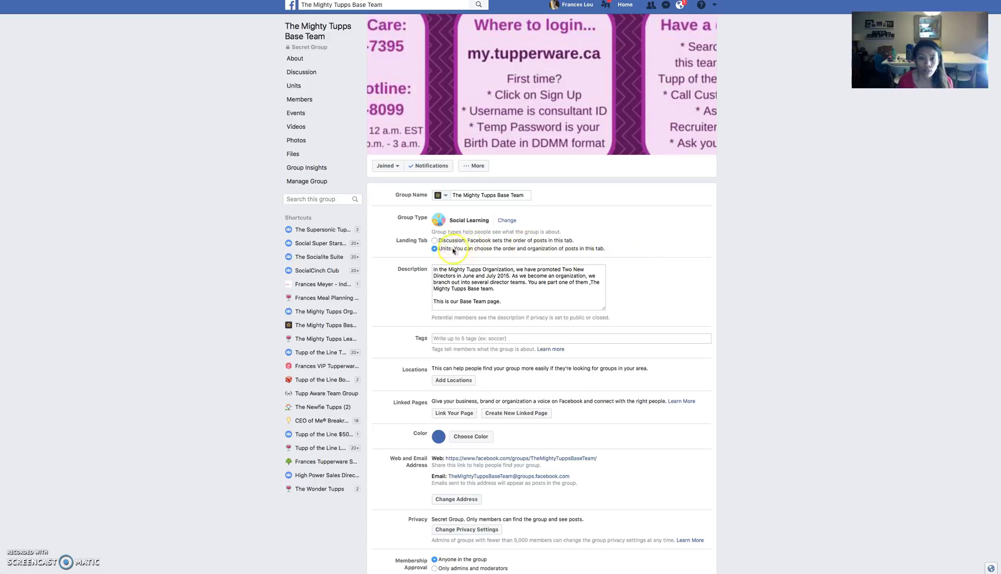
drag(446, 250, 616, 251)
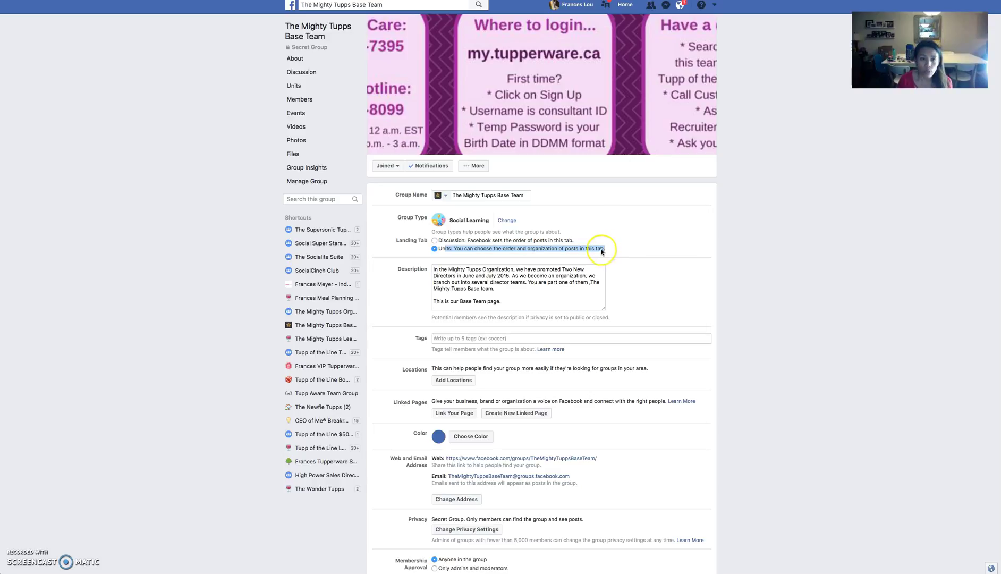
drag(606, 249, 467, 254)
click(436, 250)
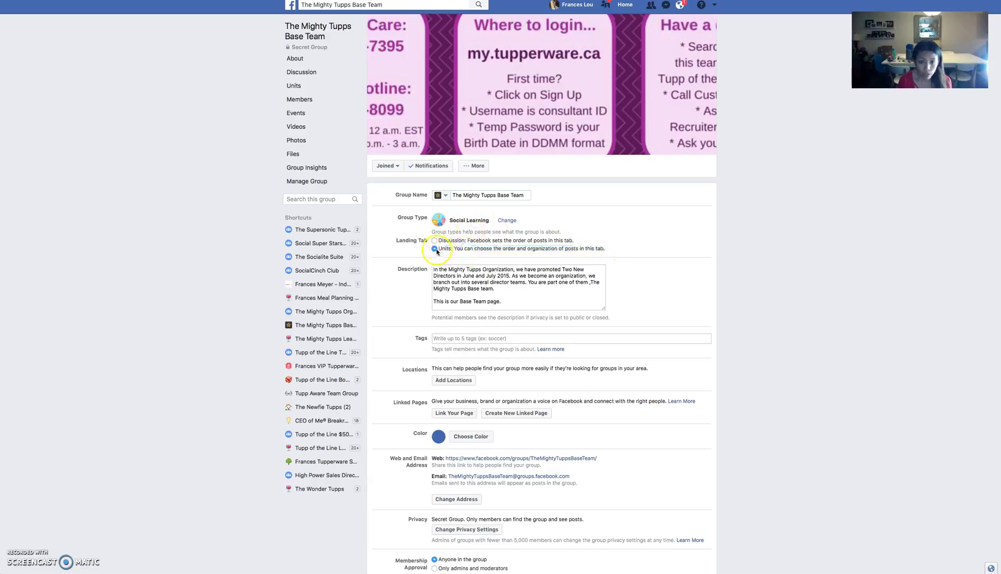
scroll(480, 502, down, 3)
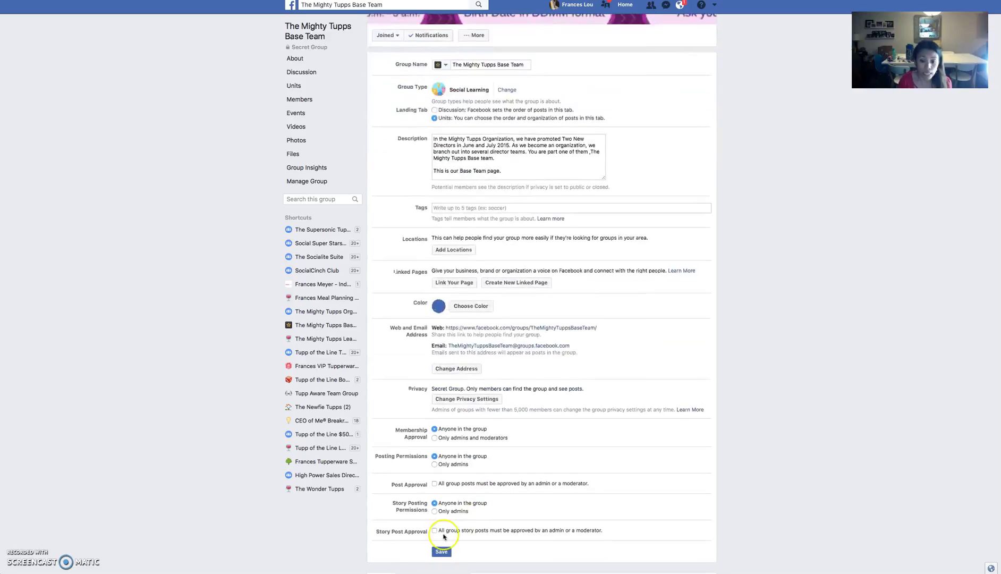
click(442, 553)
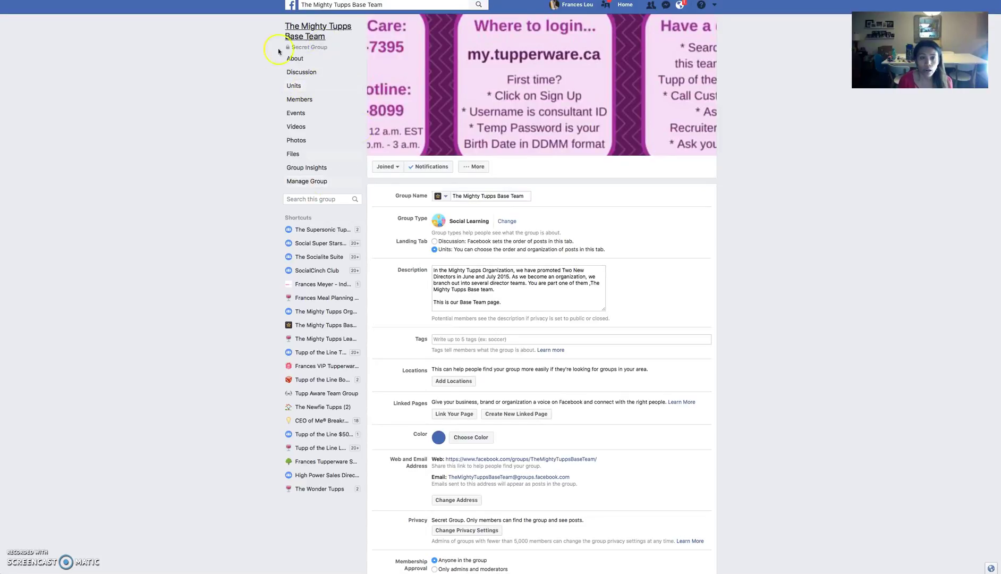
Go to the group's units and open the Order of Party Planning unit
click(321, 153)
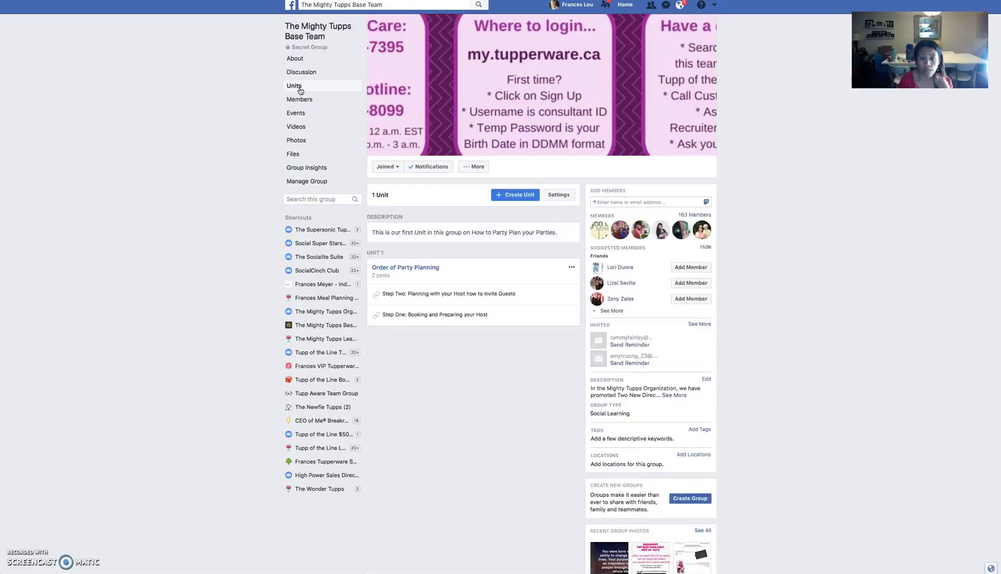
click(428, 267)
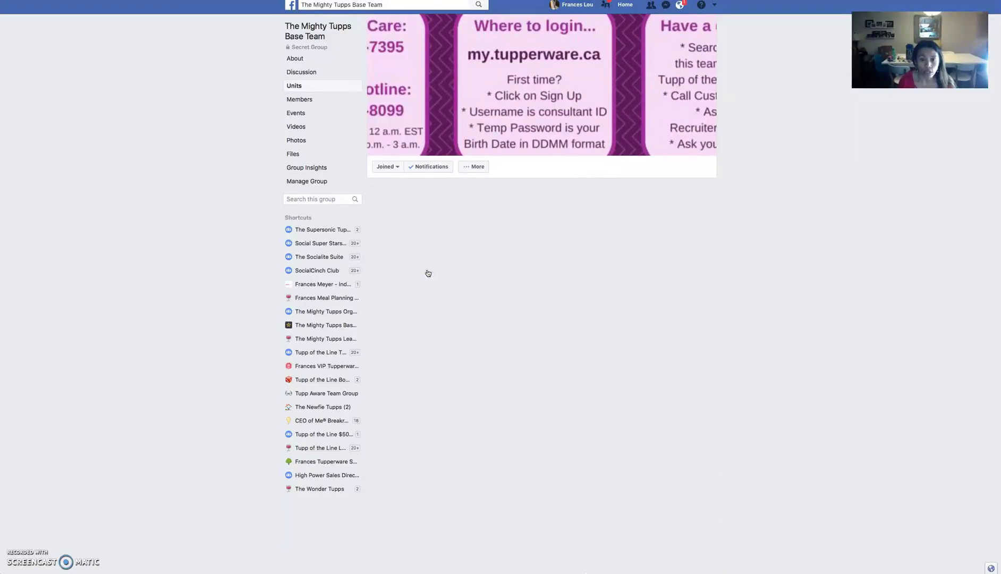
click(467, 280)
drag(372, 202, 450, 202)
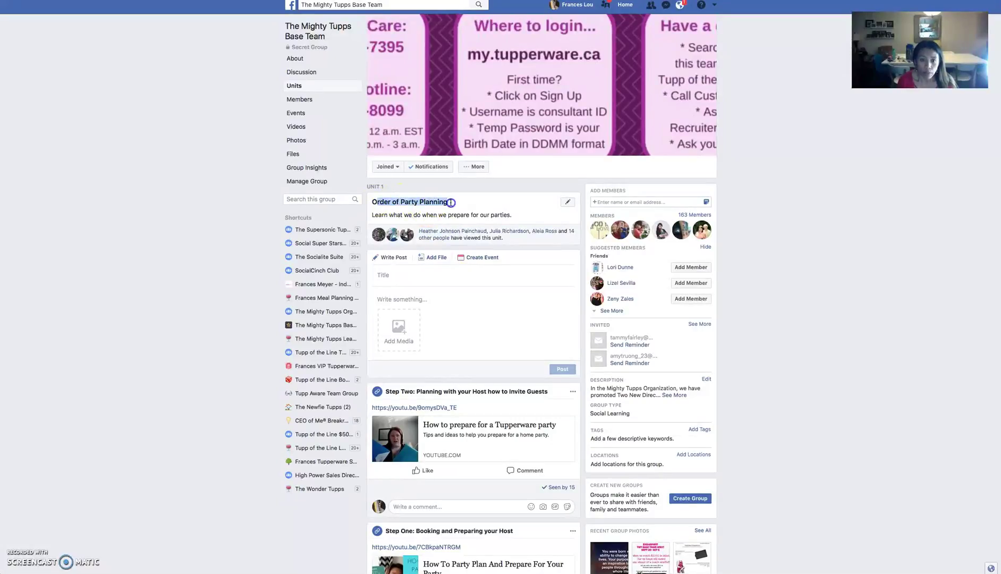
Reorder the unit's posts so Step One comes before Step Two, save, and check the new order on the unit page
click(503, 211)
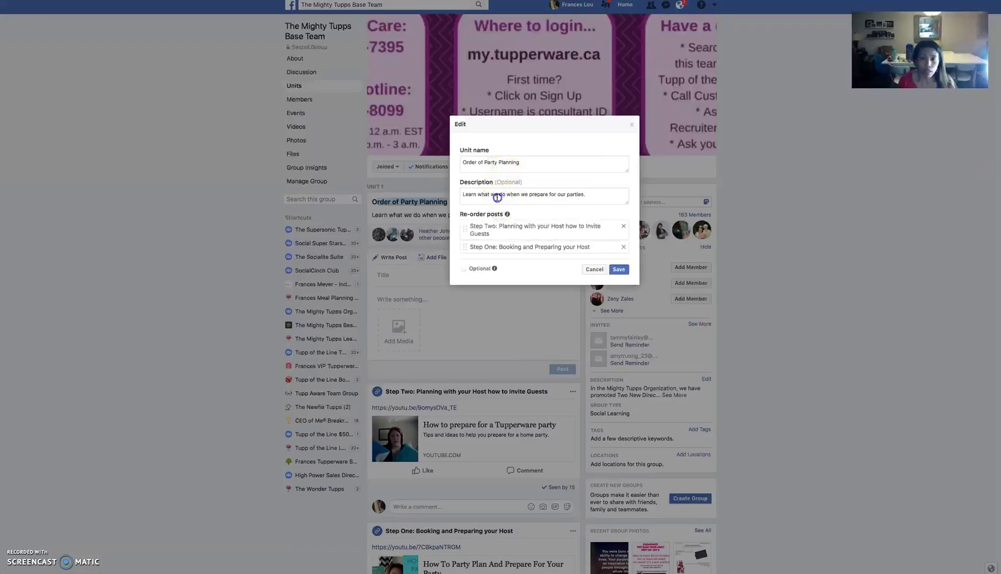
drag(587, 194, 450, 196)
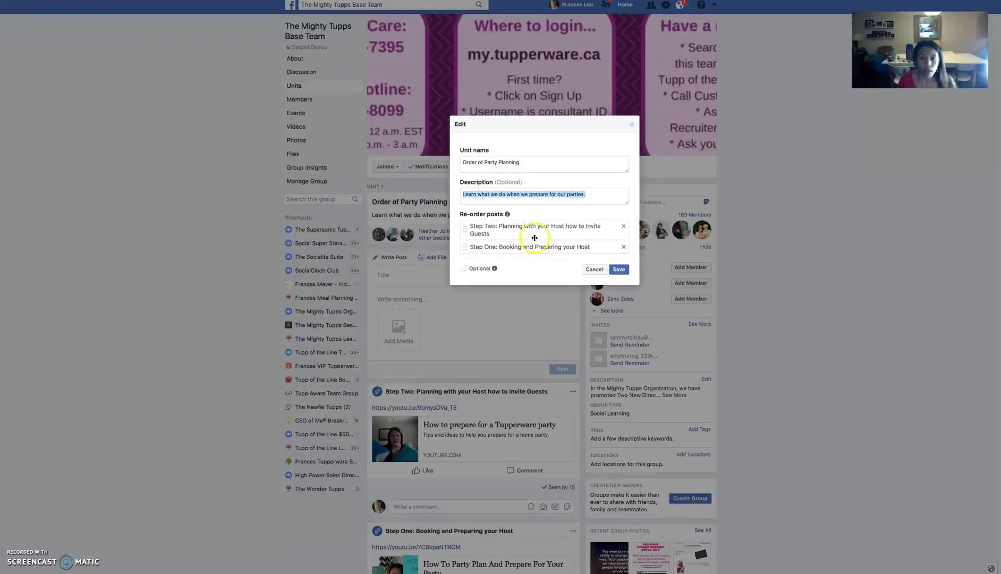
drag(560, 246, 559, 221)
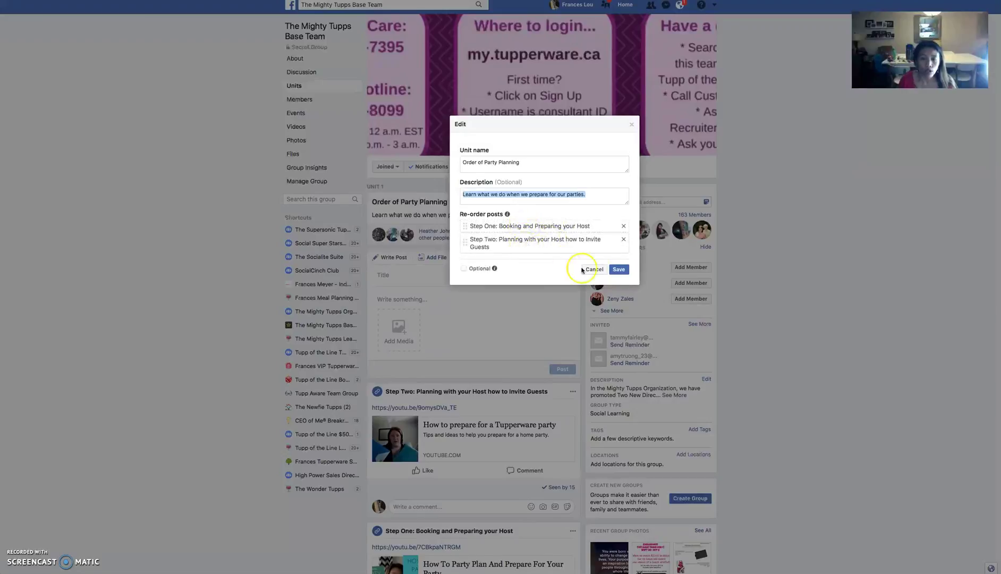
click(619, 270)
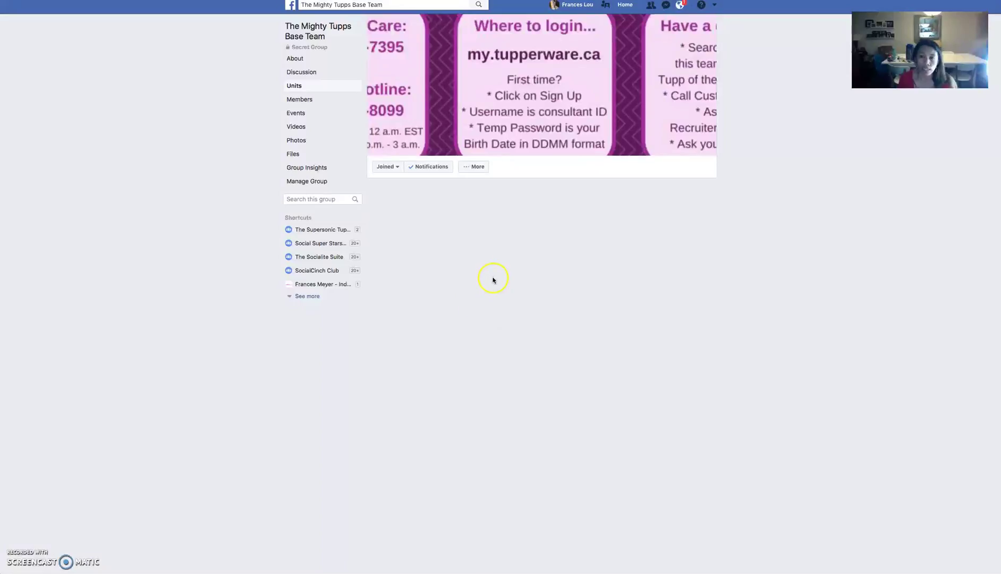
scroll(481, 327, down, 3)
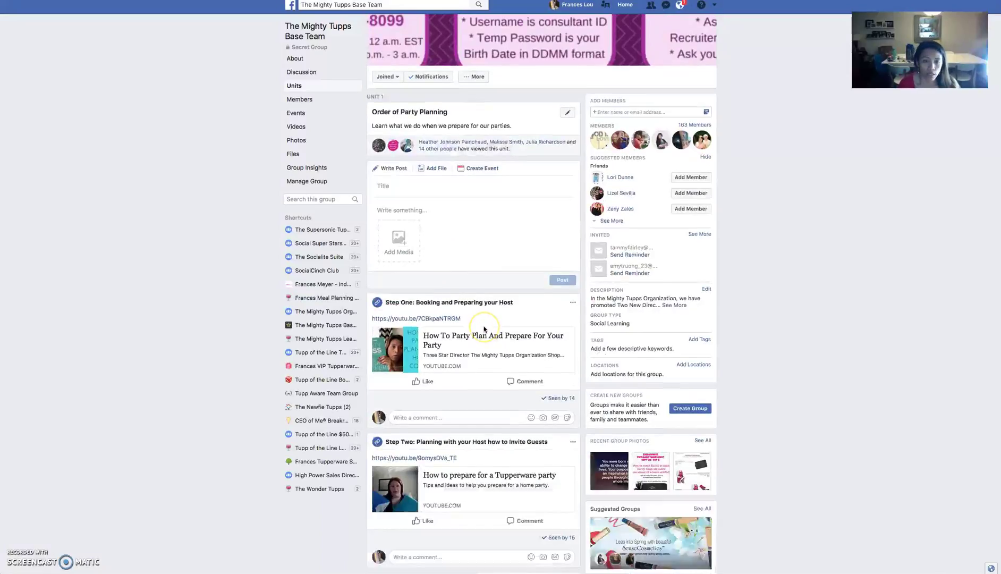
drag(386, 261, 513, 262)
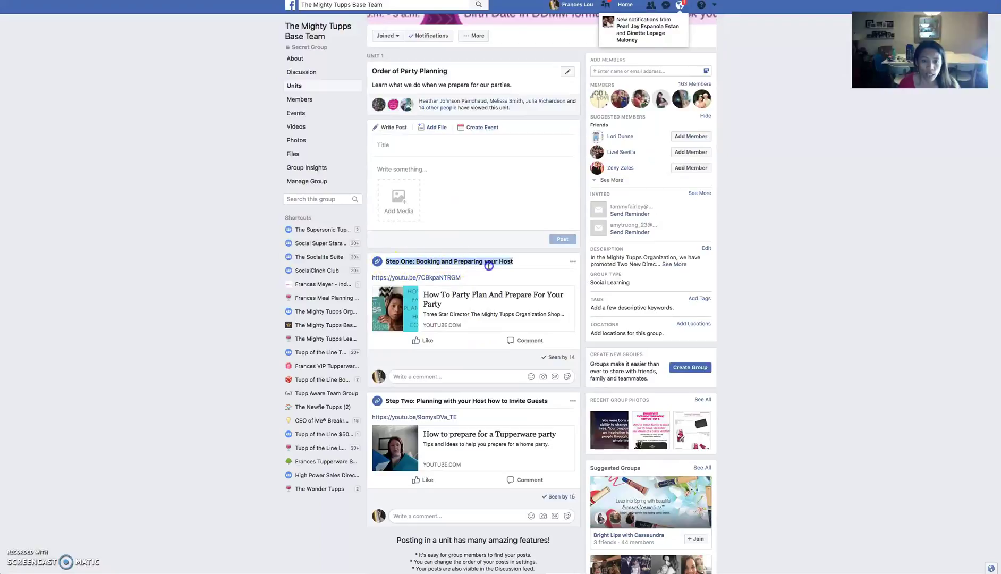
drag(386, 401, 526, 401)
Write a new unit post titled "Step 3 Party recipe Suggestions" with the text "Salsa Quick Recipe"
scroll(492, 327, up, 3)
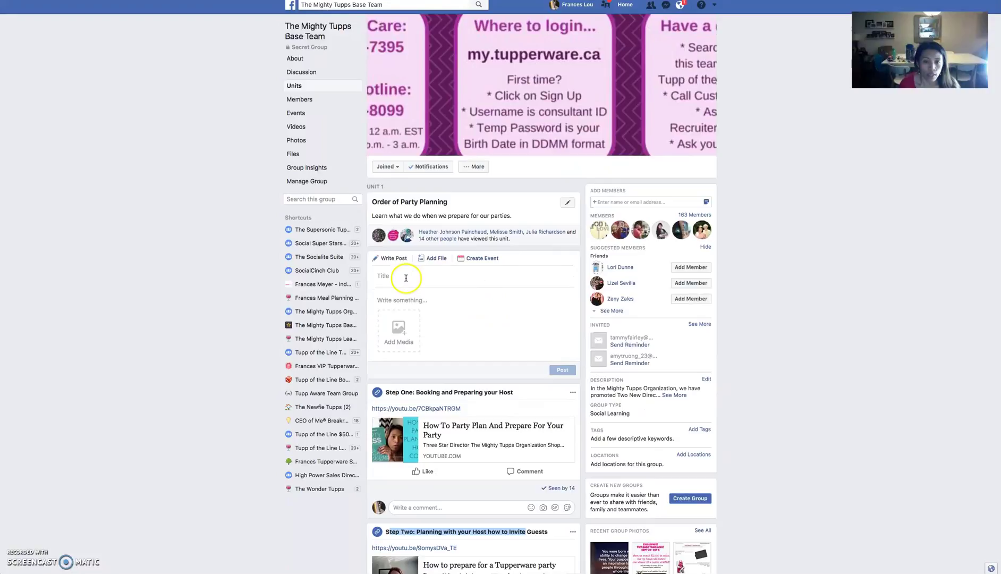
click(389, 276)
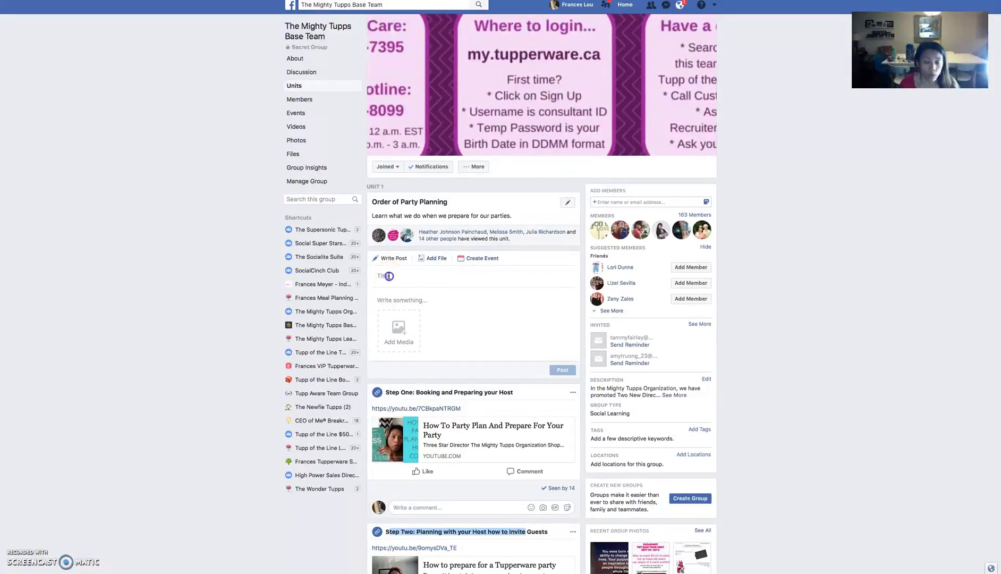
text(Step 3)
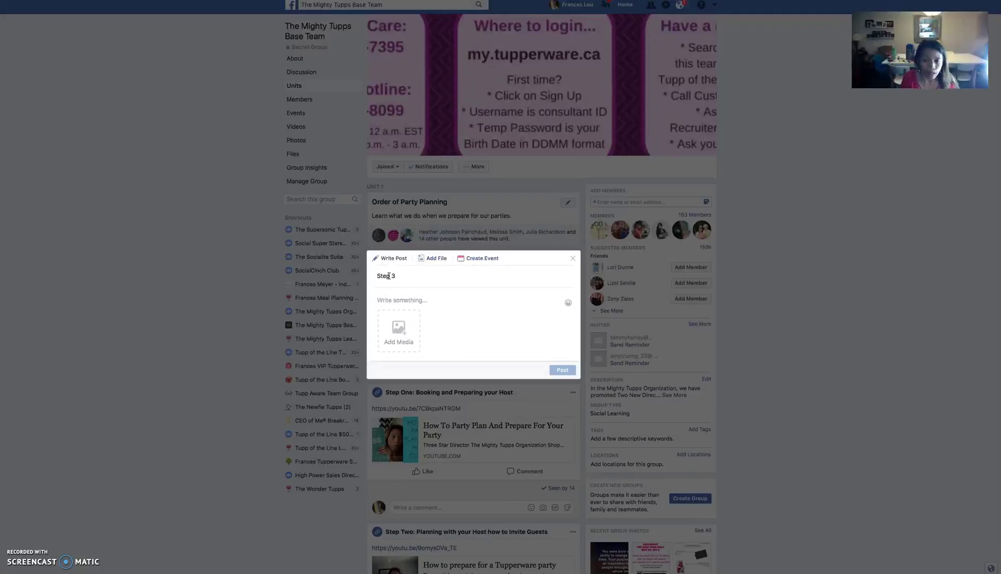
text( Party recipe Suggestions)
click(401, 299)
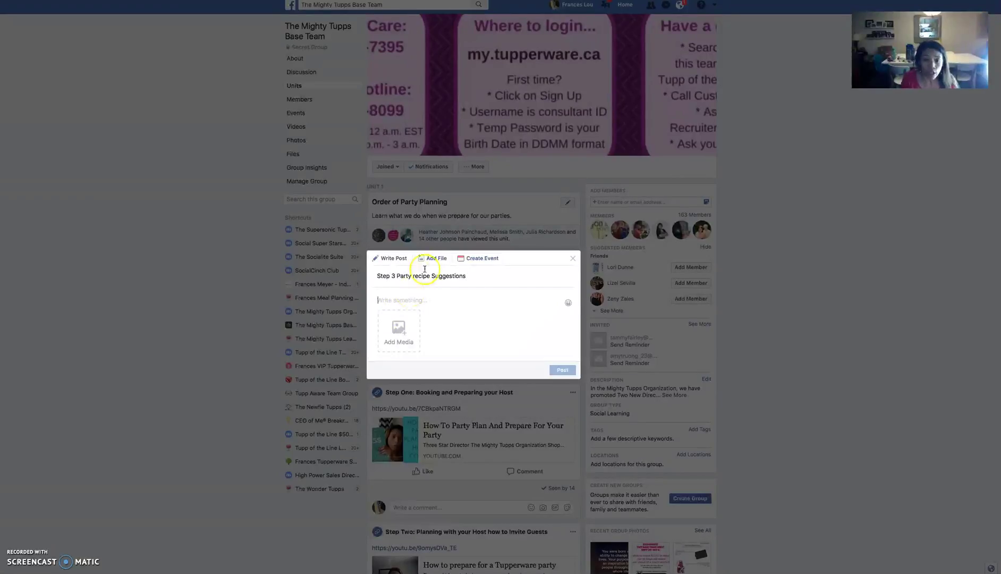
click(410, 329)
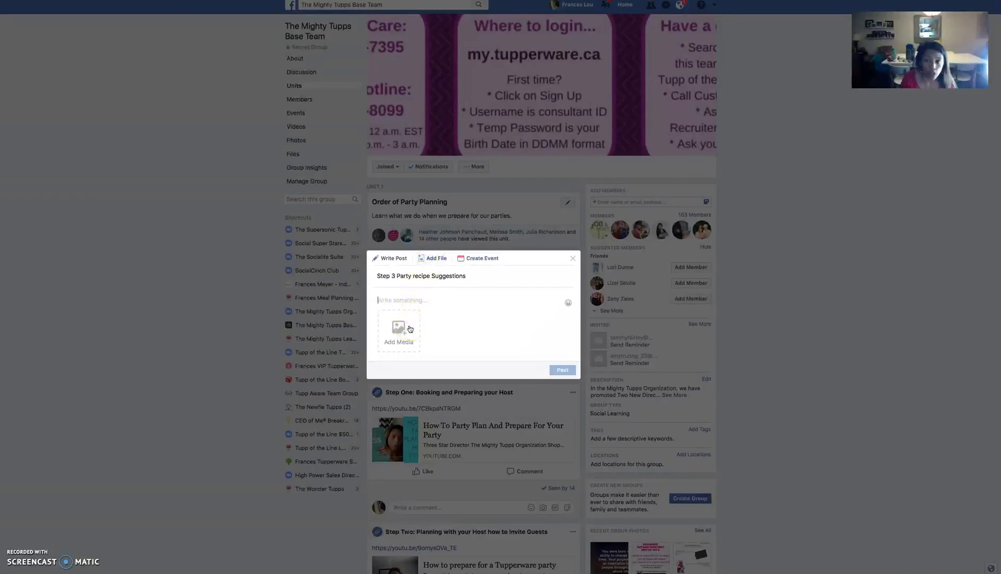
click(430, 301)
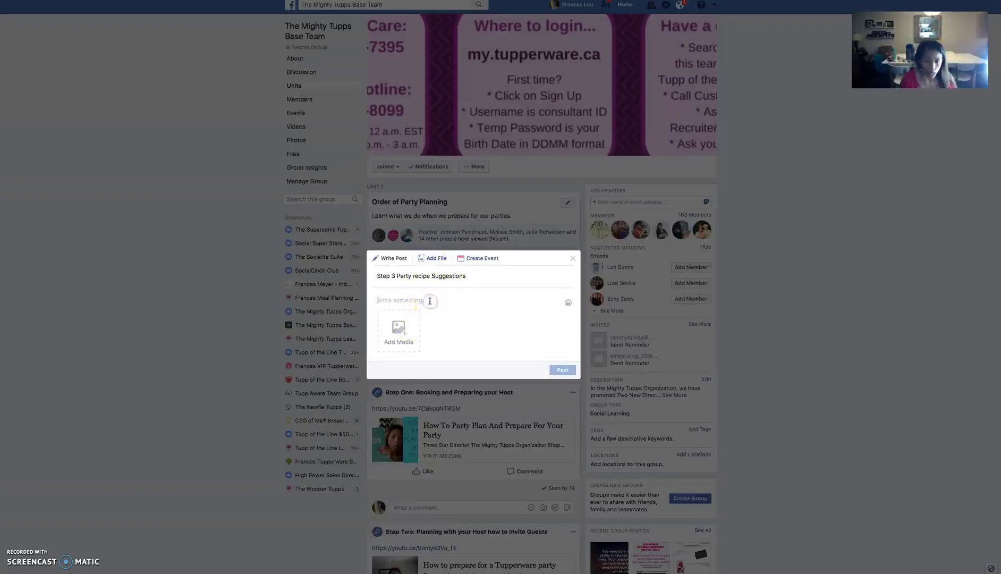
text(Sas)
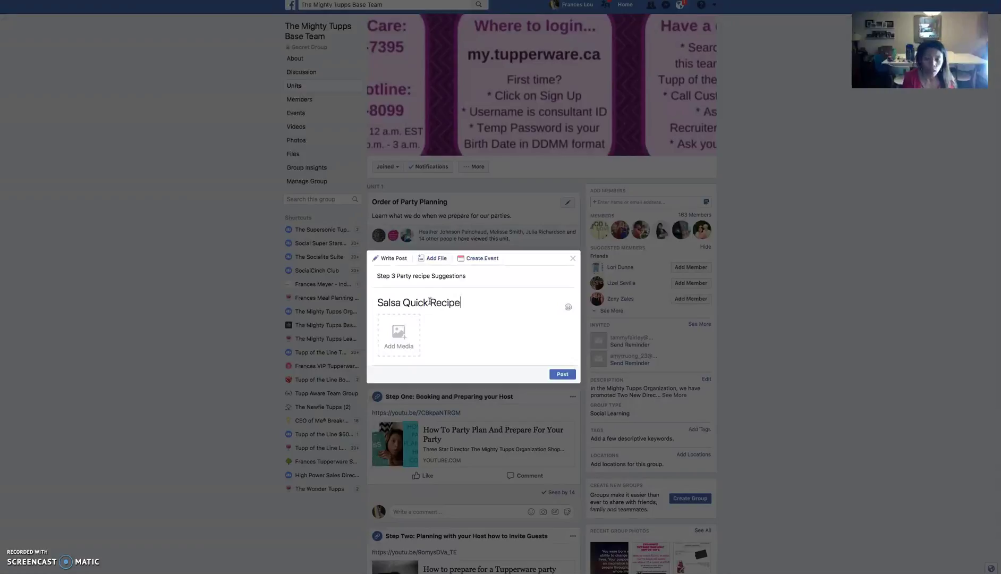
Attach the 2018-wk16-going-g...-001.jpg image from the April 2018 folder to the post draft
click(397, 332)
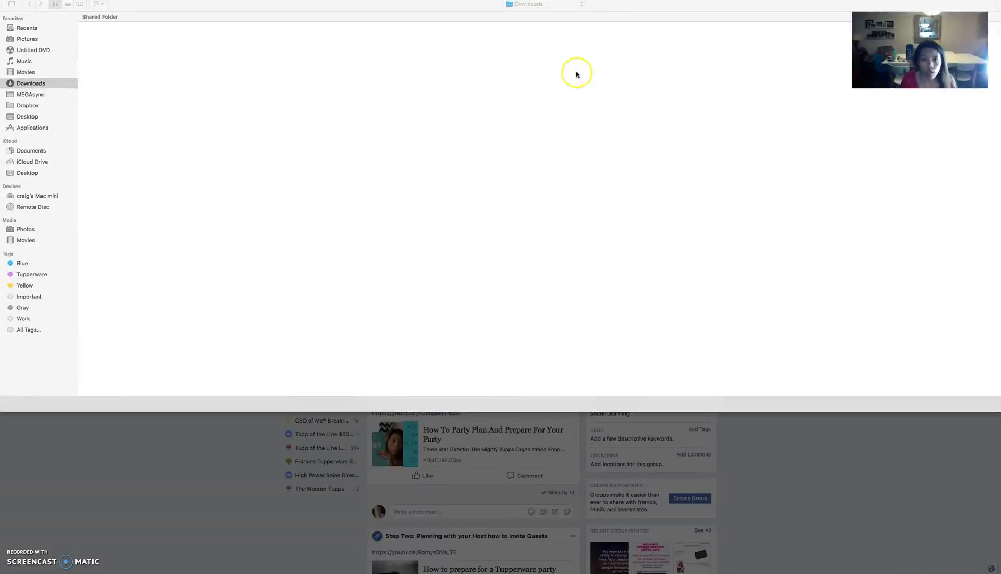
click(542, 4)
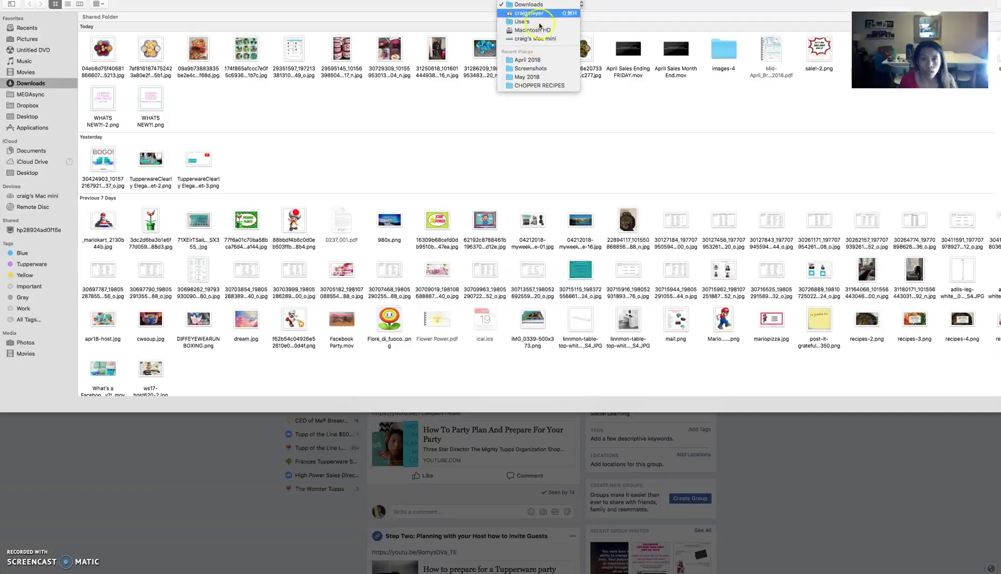
click(540, 85)
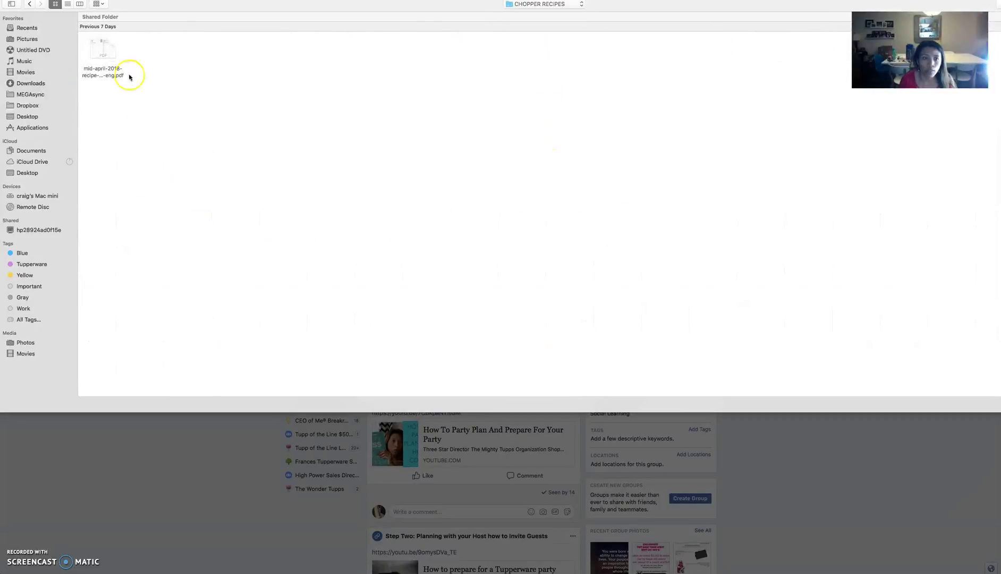
click(47, 85)
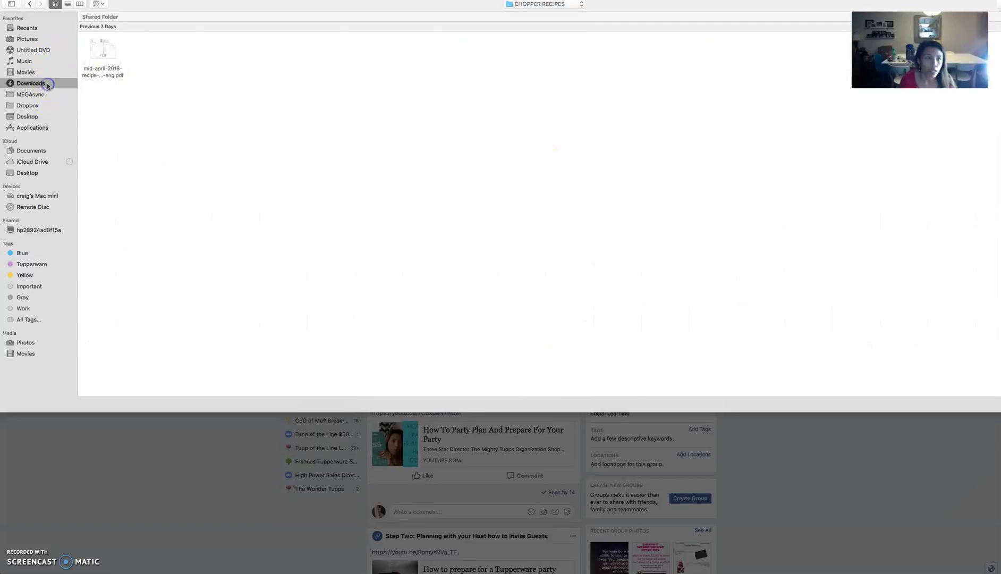
click(539, 7)
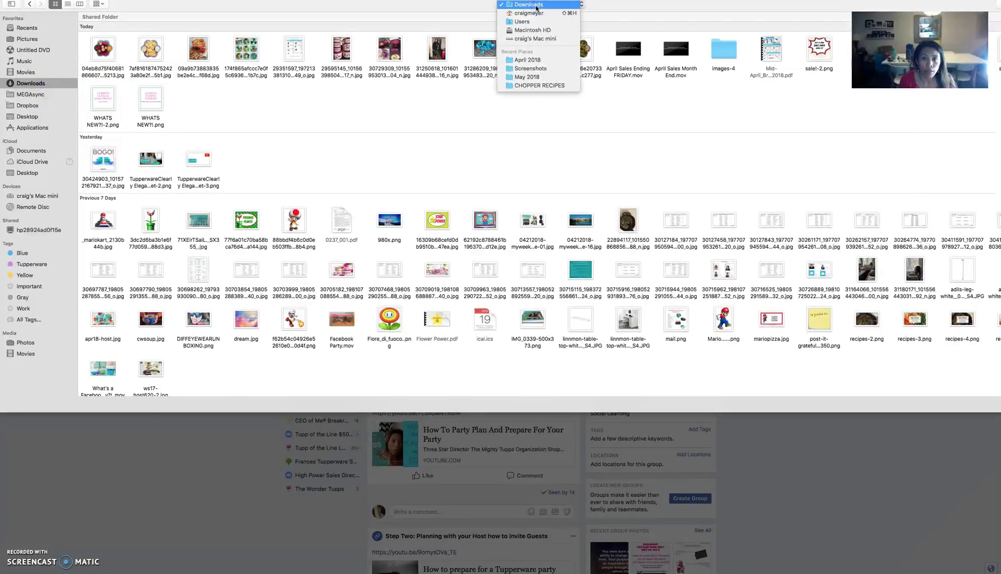
click(527, 60)
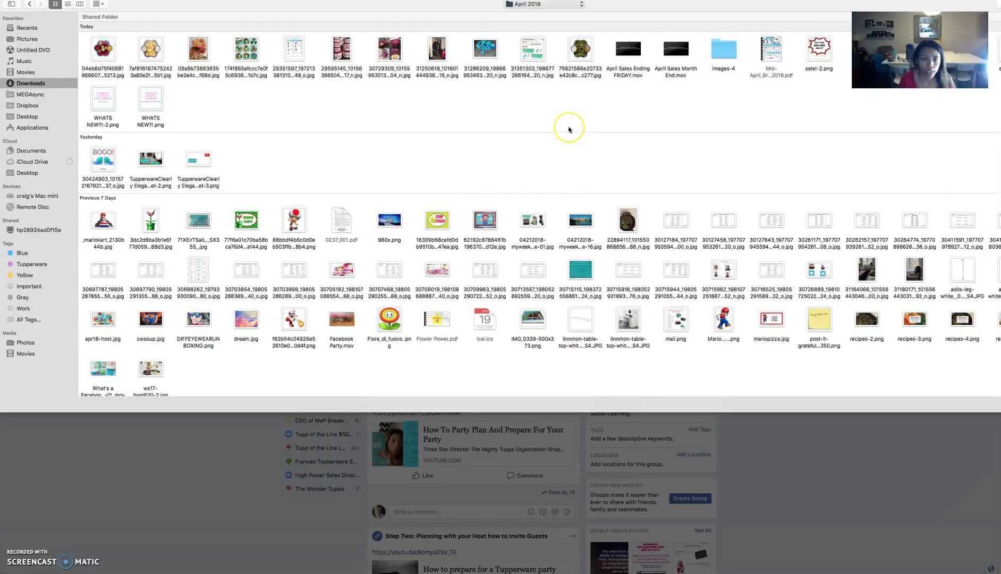
scroll(569, 129, down, 15)
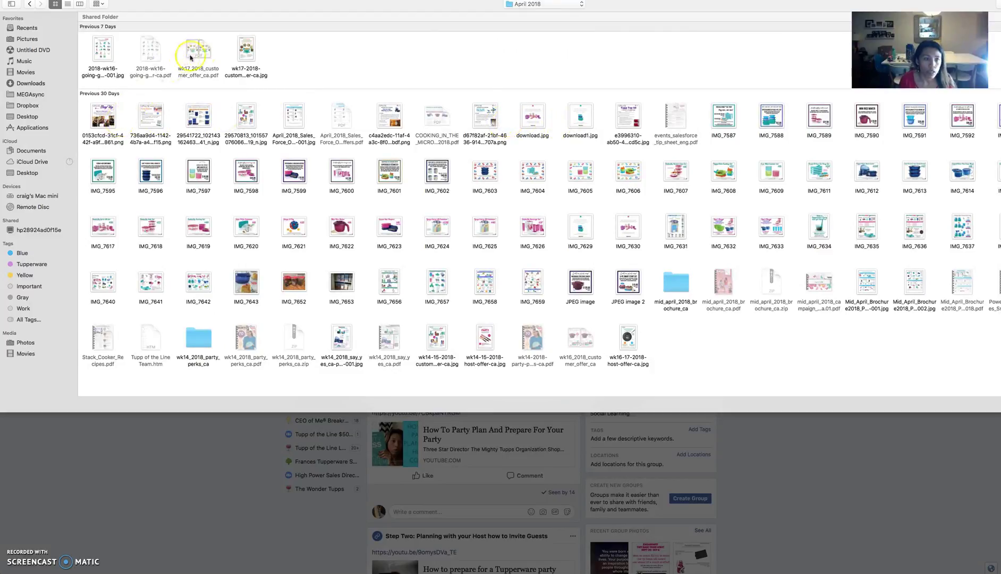
click(112, 50)
double_click(112, 50)
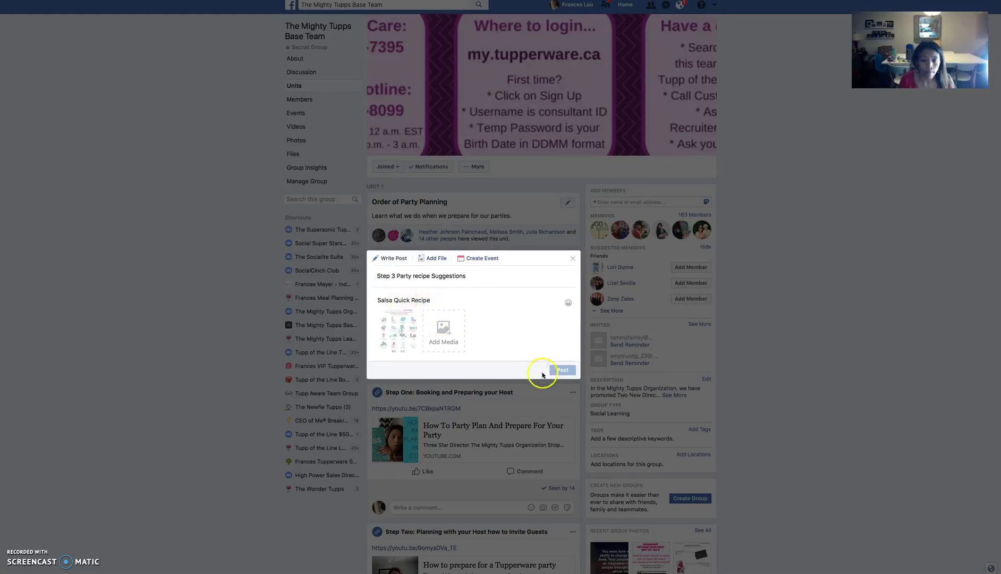
Add the line "See File for Watermelon Smoothie" to the draft and choose the April_2018_Sales_Force offers PDF as its file
click(433, 301)
key(Return)
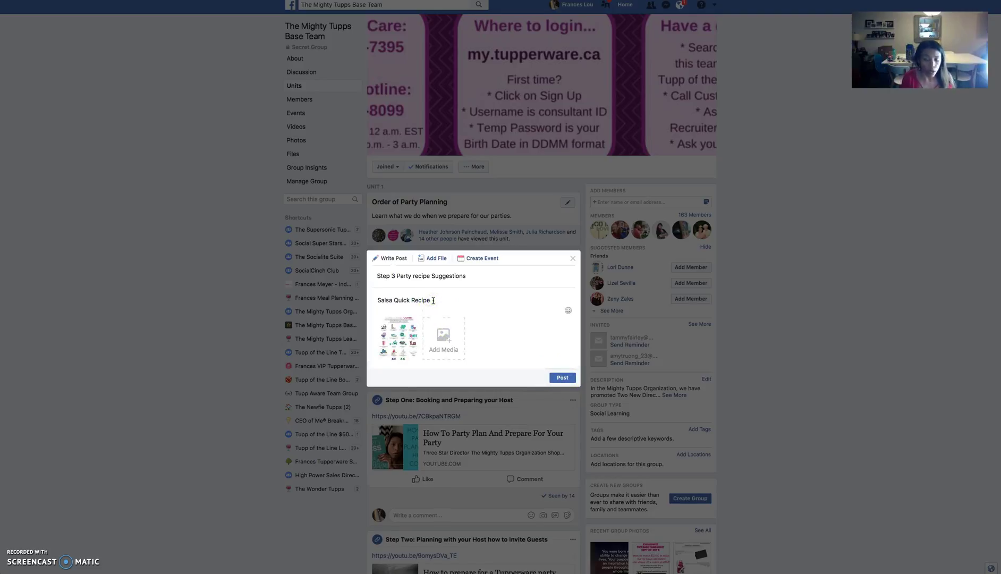
key(Return)
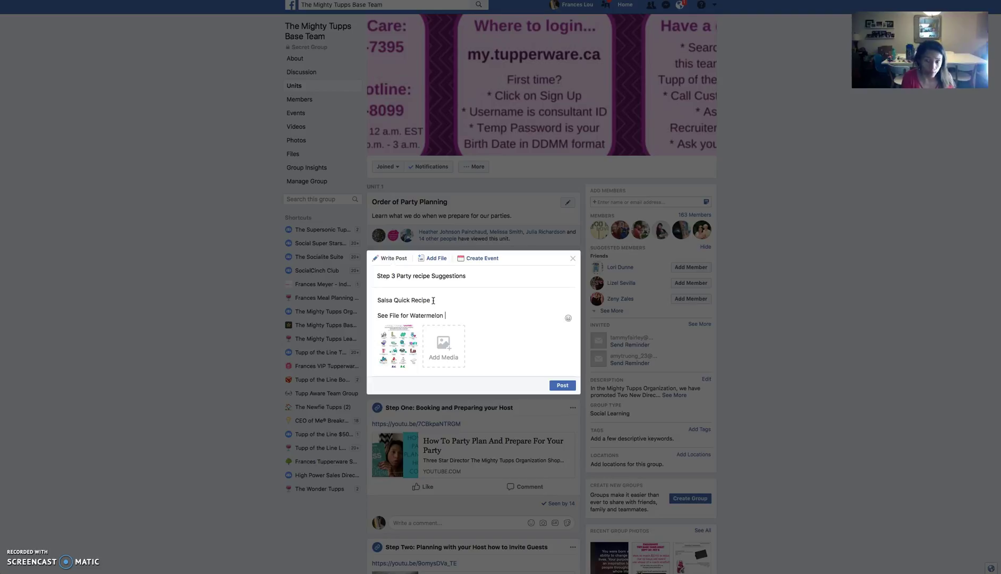
click(443, 258)
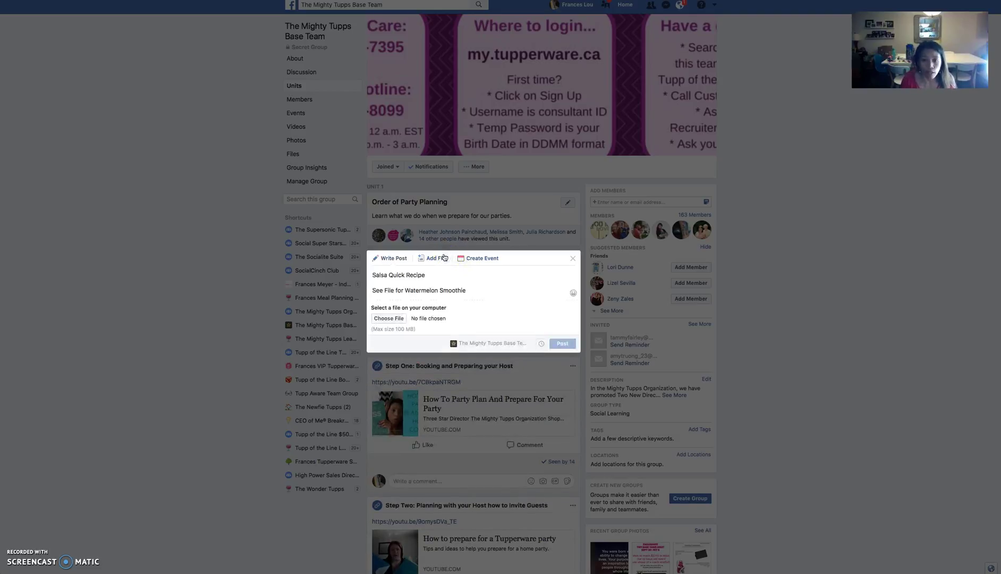
click(399, 318)
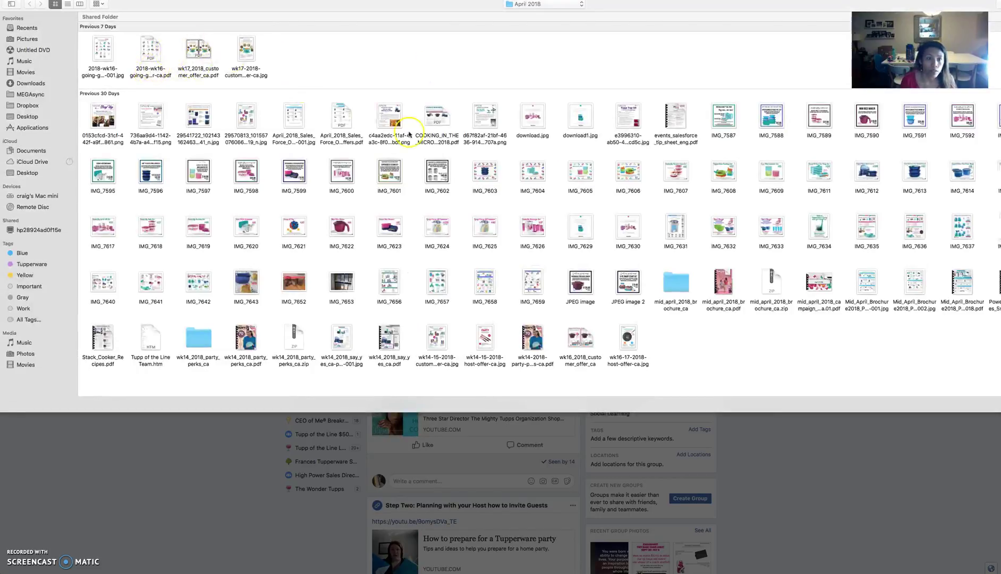
double_click(342, 116)
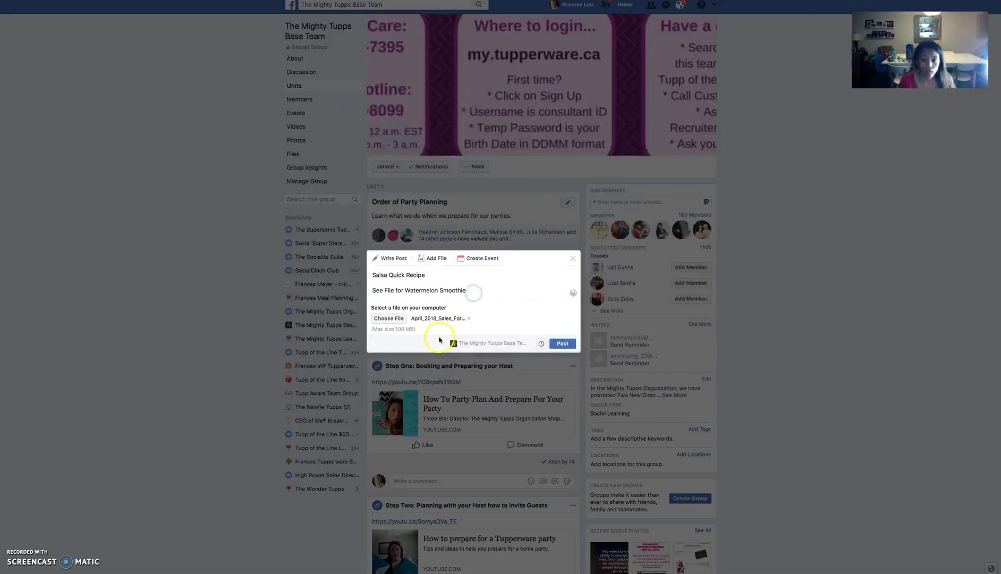
Return to the written post version and delete the line "See File for Watermelon Smoothie"
click(389, 281)
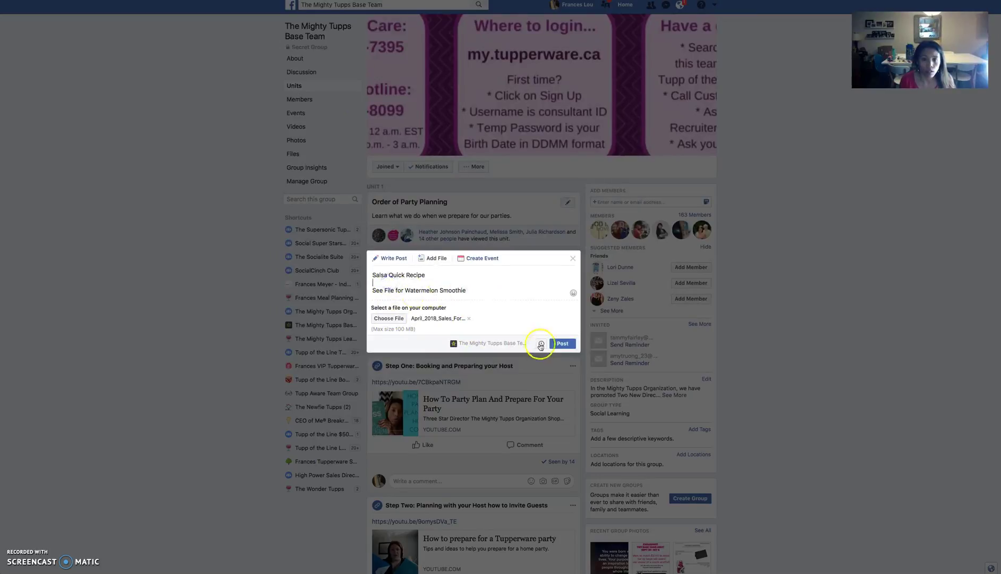
click(414, 276)
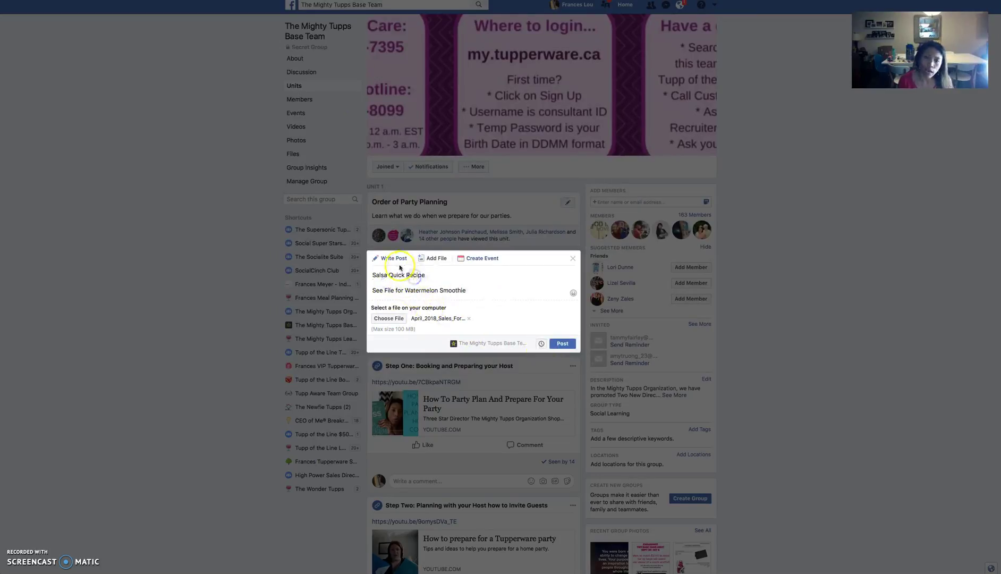
click(398, 261)
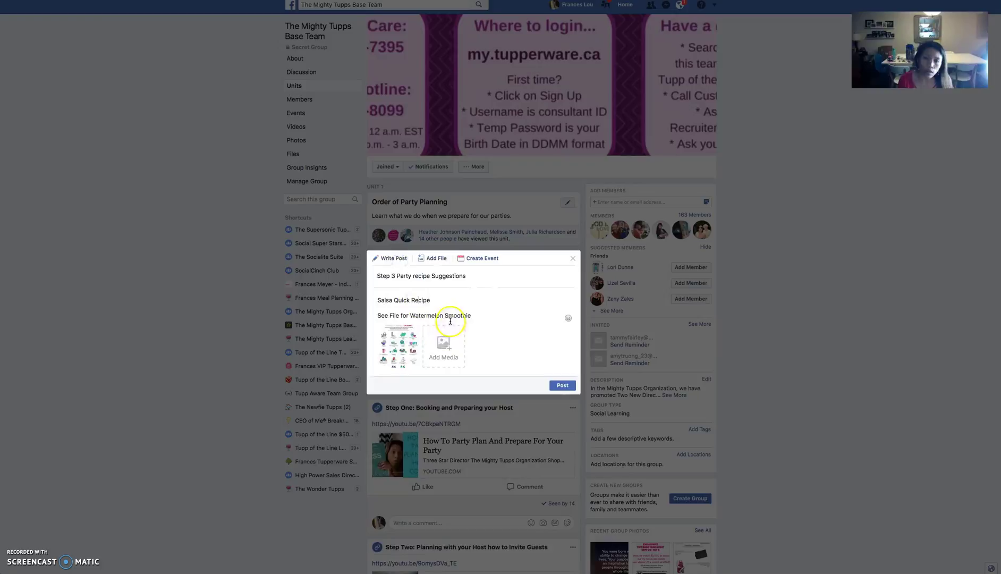
scroll(457, 313, down, 1)
click(470, 298)
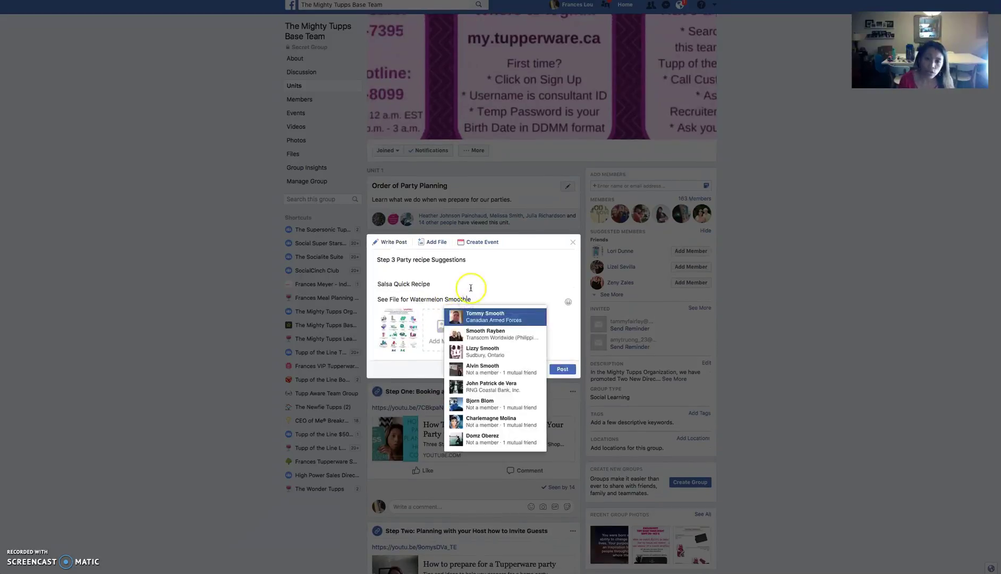
click(471, 287)
drag(472, 299, 379, 299)
key(BackSpace)
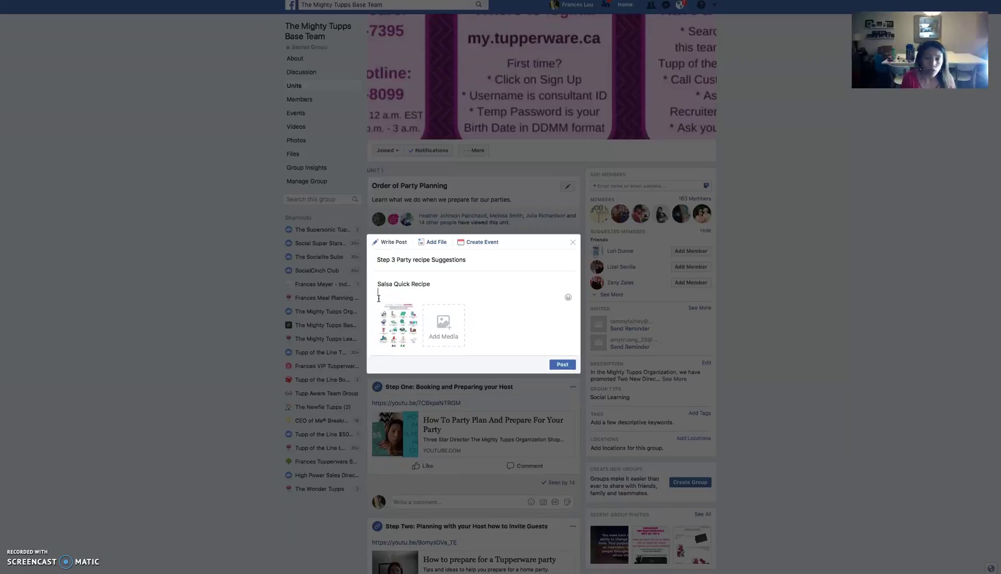
Tag the group "Tupperware Pressure Cooker with Tupp of the Line" in the post and write "blog.tupperware" above the tag
text(@Tupp of th)
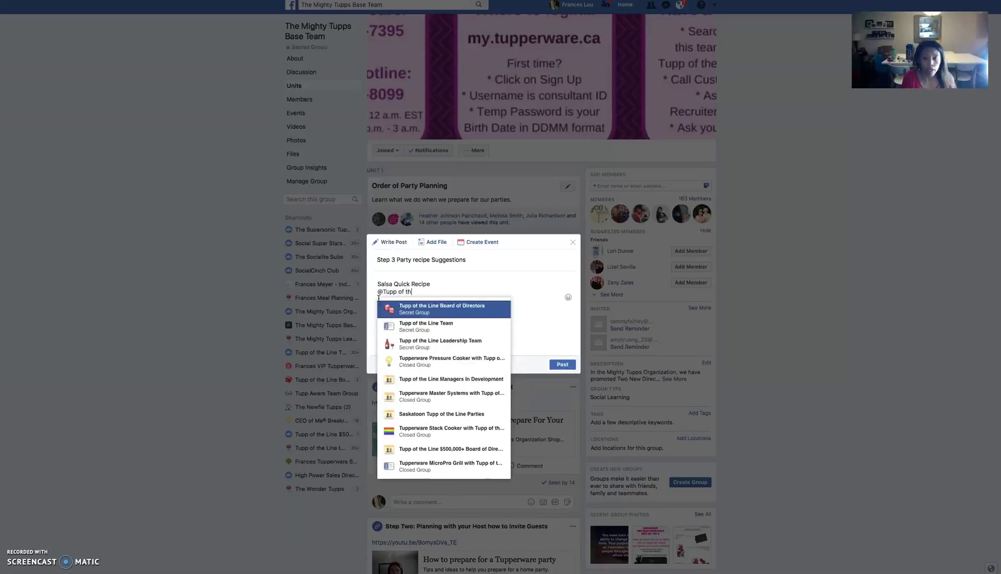
text(e Line)
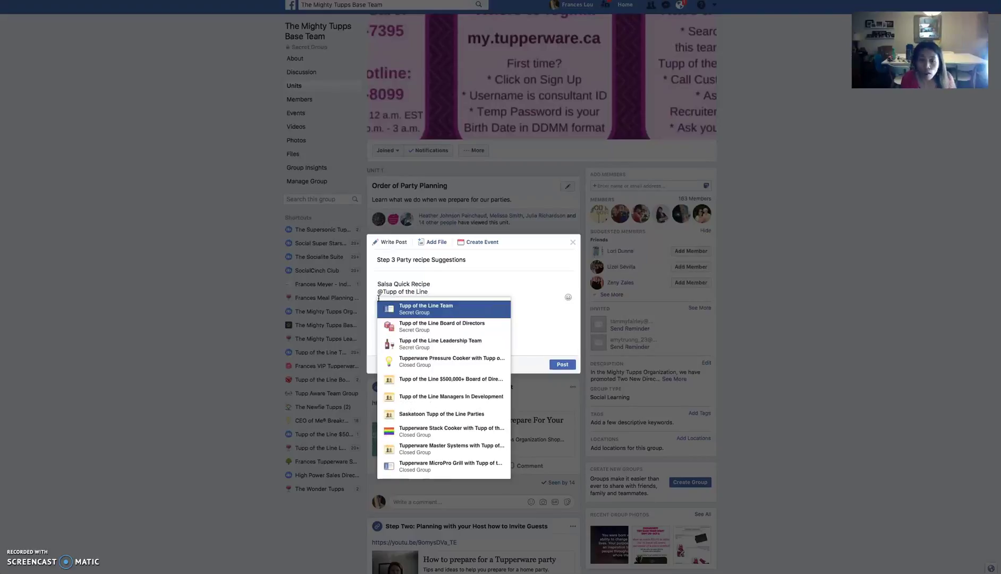
click(420, 361)
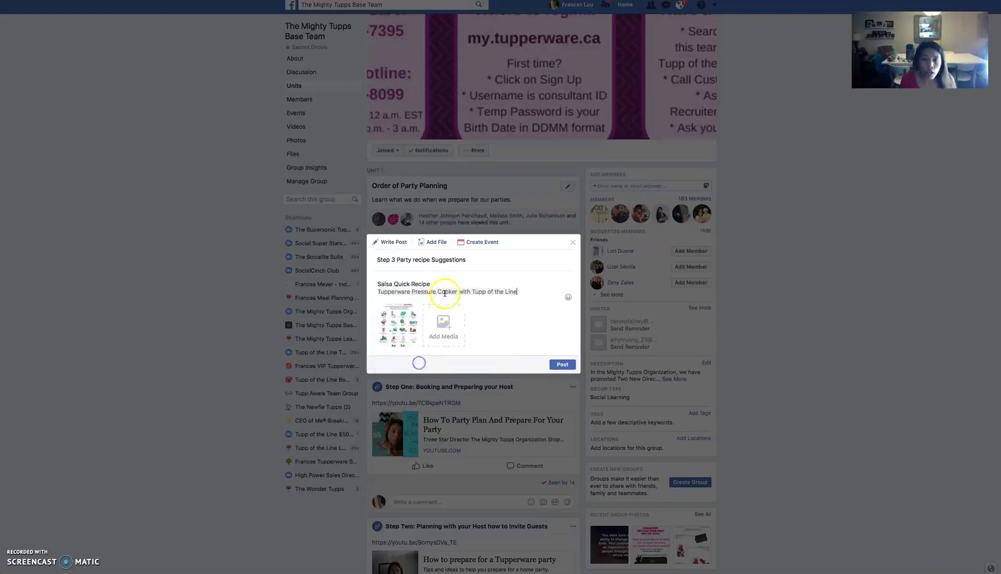
click(480, 282)
key(Return)
key(Return)
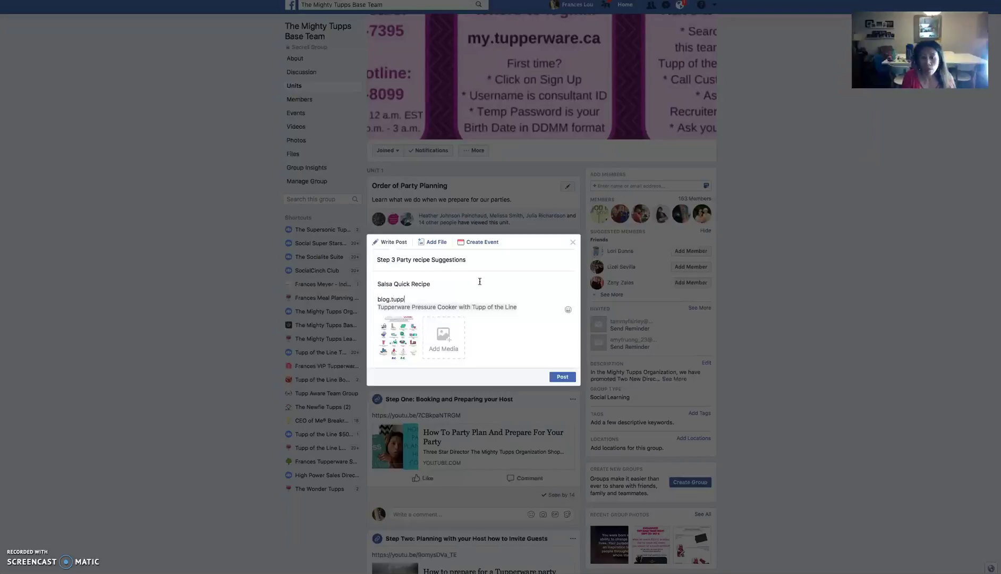
Clear all of the body text from the post draft
drag(517, 307, 370, 284)
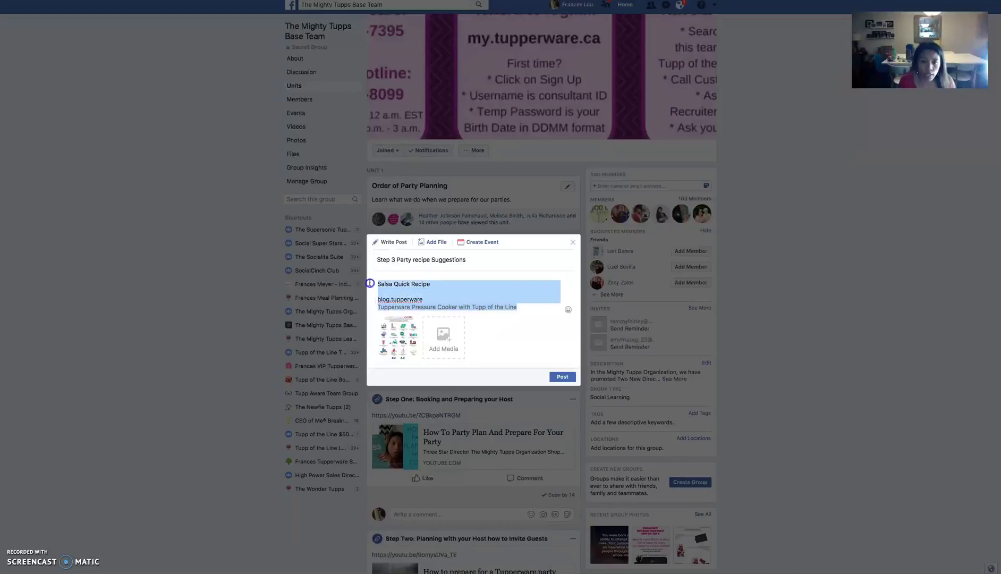
key(BackSpace)
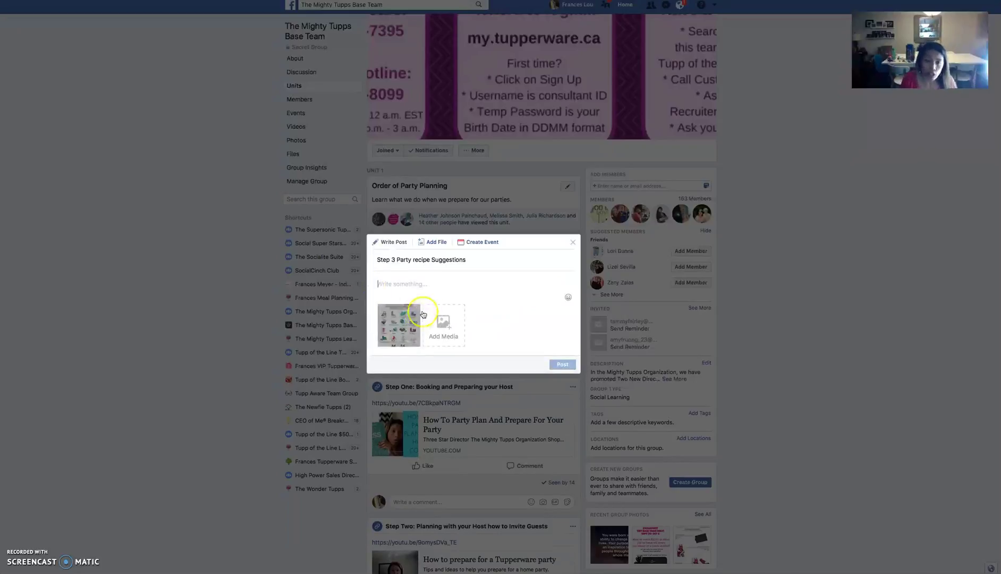
click(415, 309)
click(415, 325)
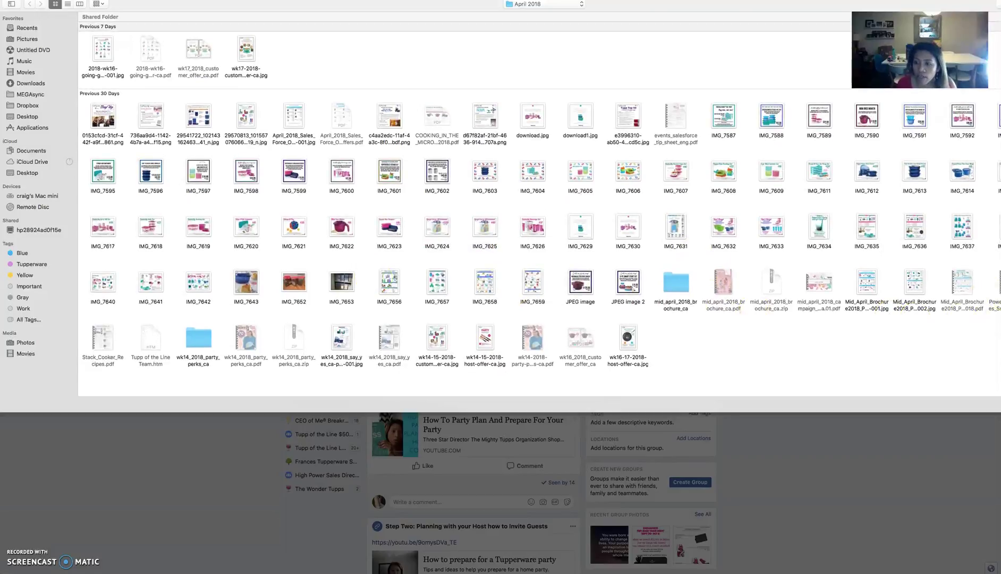
key(Escape)
Start a file post in the unit and choose PowerChef_Recipes_Smoothies.pdf from the April 2018 folder
click(431, 245)
click(405, 296)
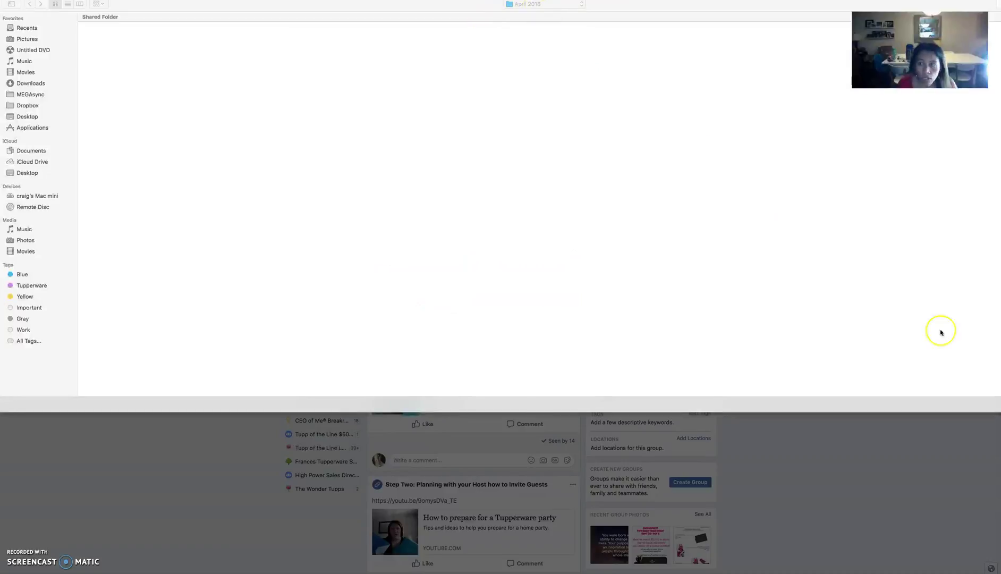
click(999, 287)
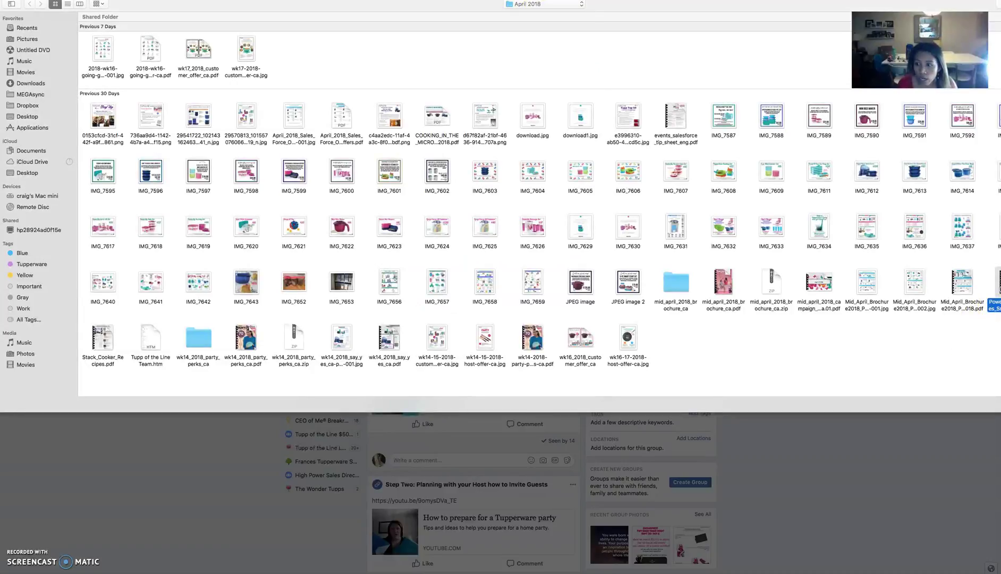
key(Return)
Write "Power Chef recipes" as the text of the file post and publish it
click(461, 263)
text(Power Chef )
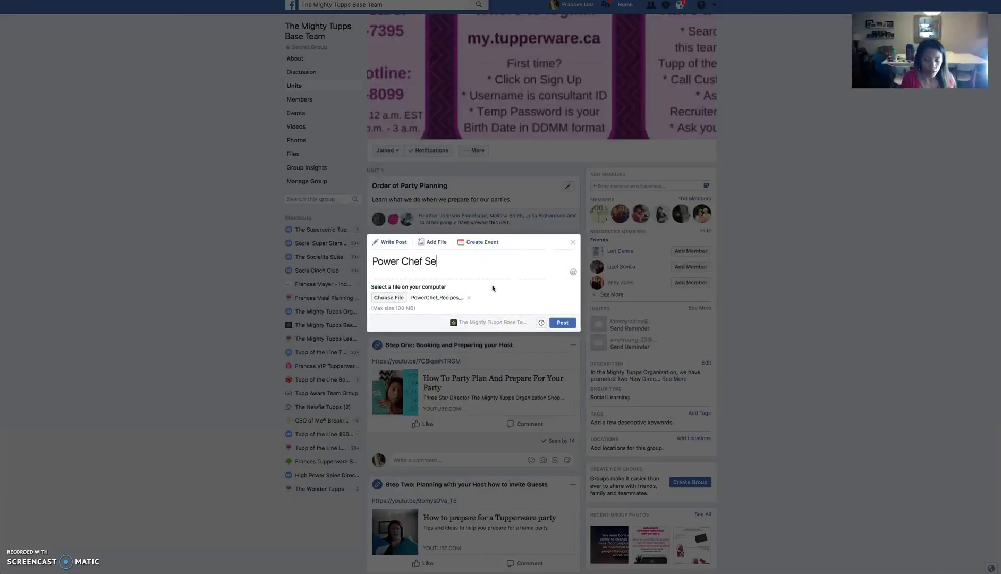
text(recipes)
click(562, 325)
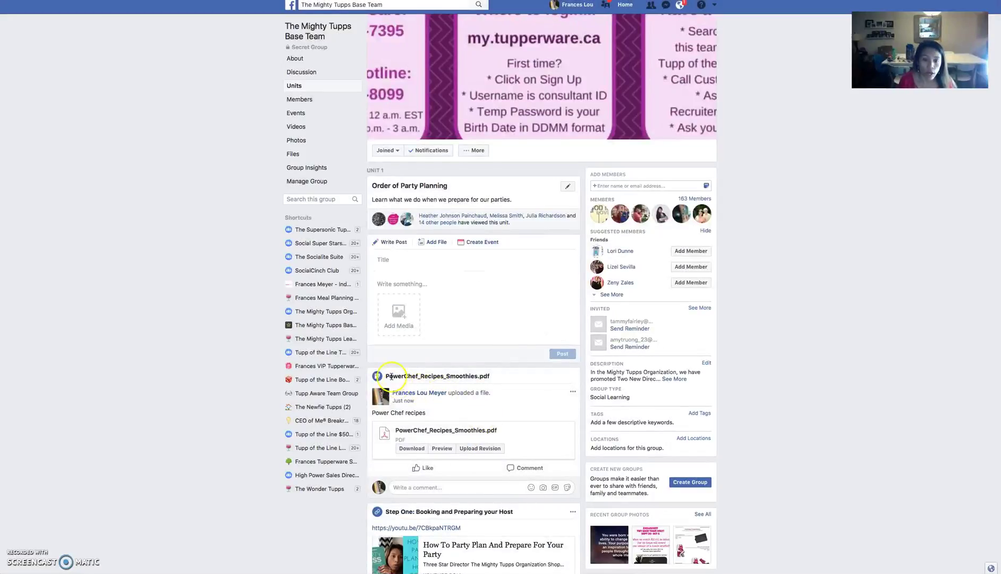
scroll(490, 379, down, 5)
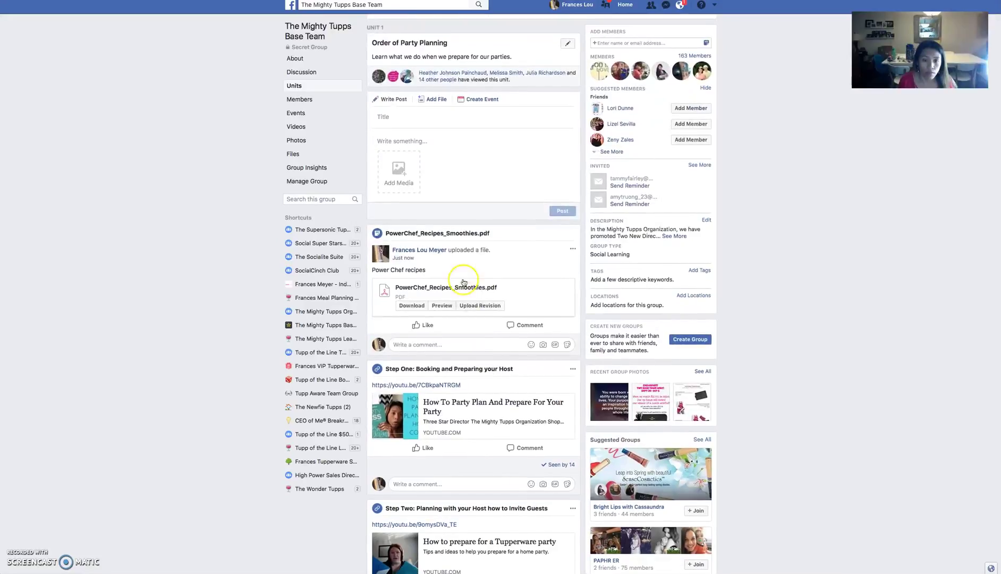
click(572, 248)
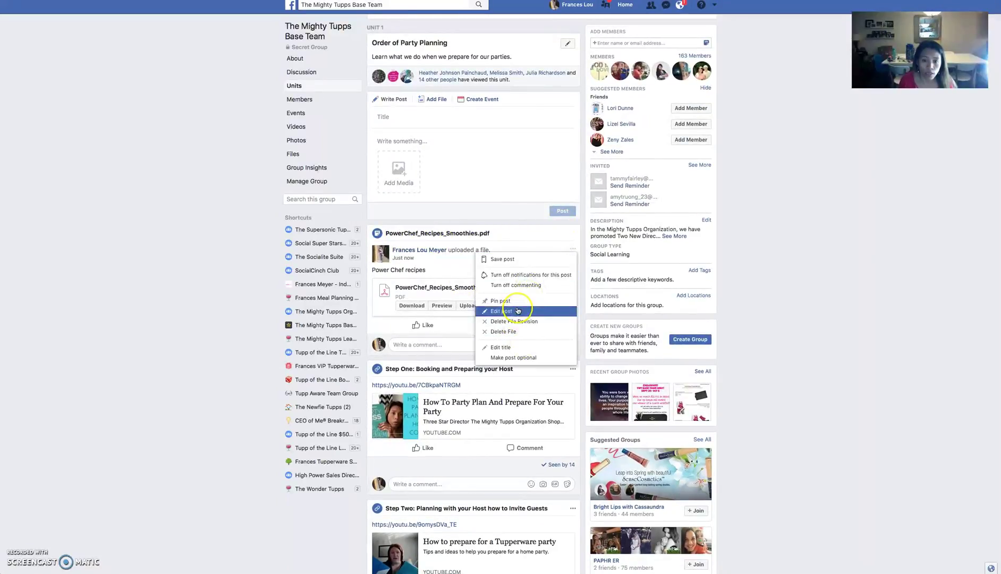
click(515, 347)
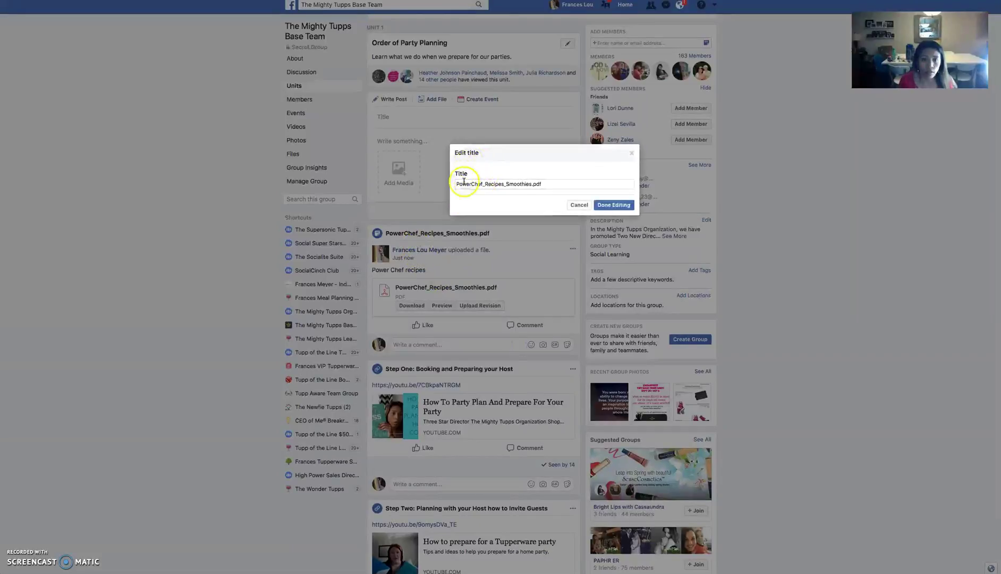
click(458, 185)
text(Step 3 )
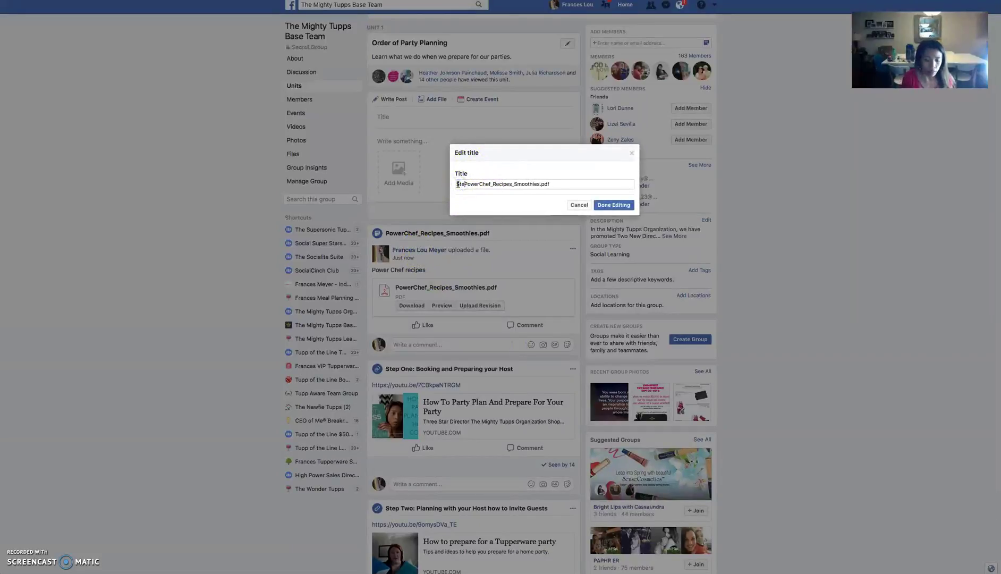
text(Set Up )
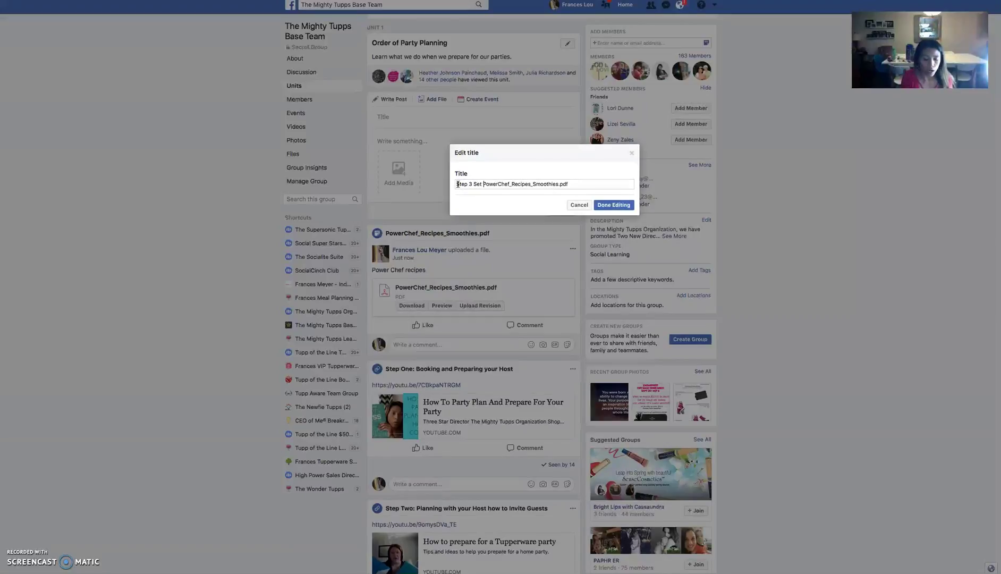
text(Party Recipe)
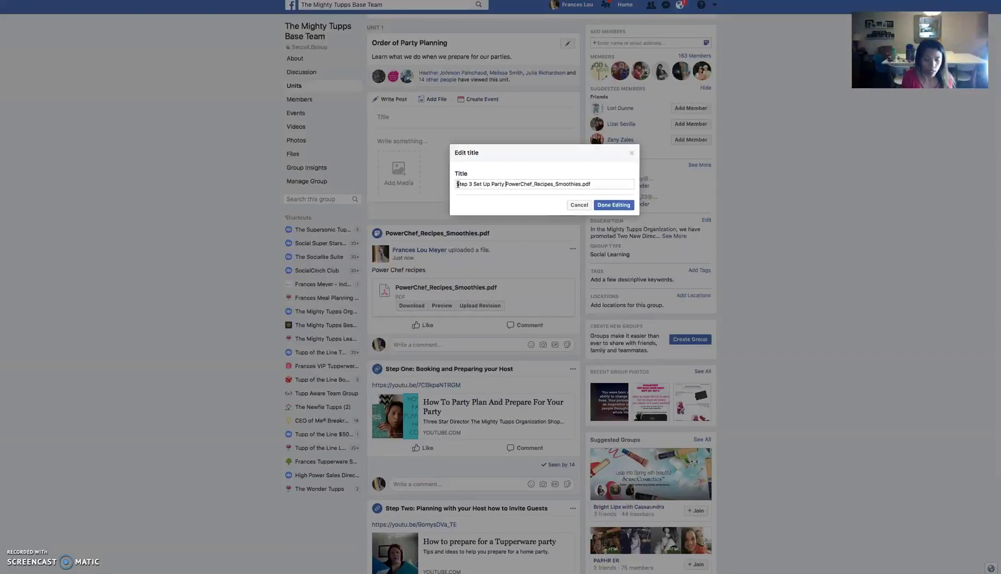
text(s)
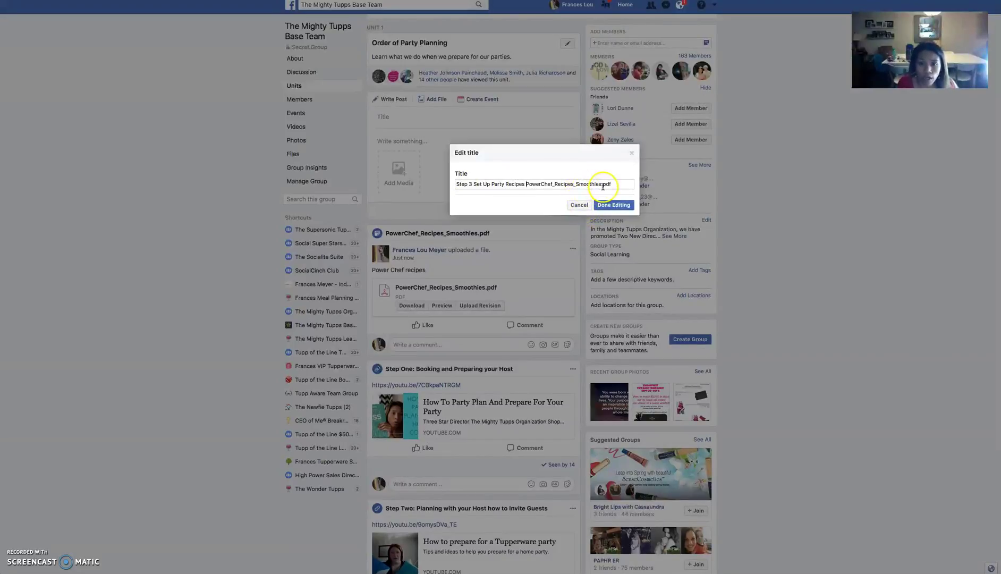
click(583, 206)
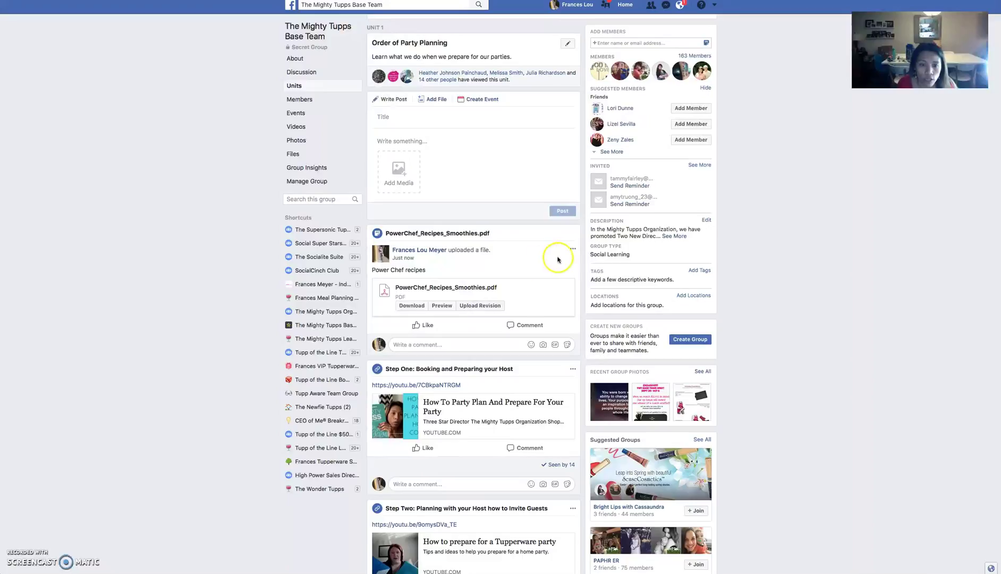
scroll(558, 258, down, 3)
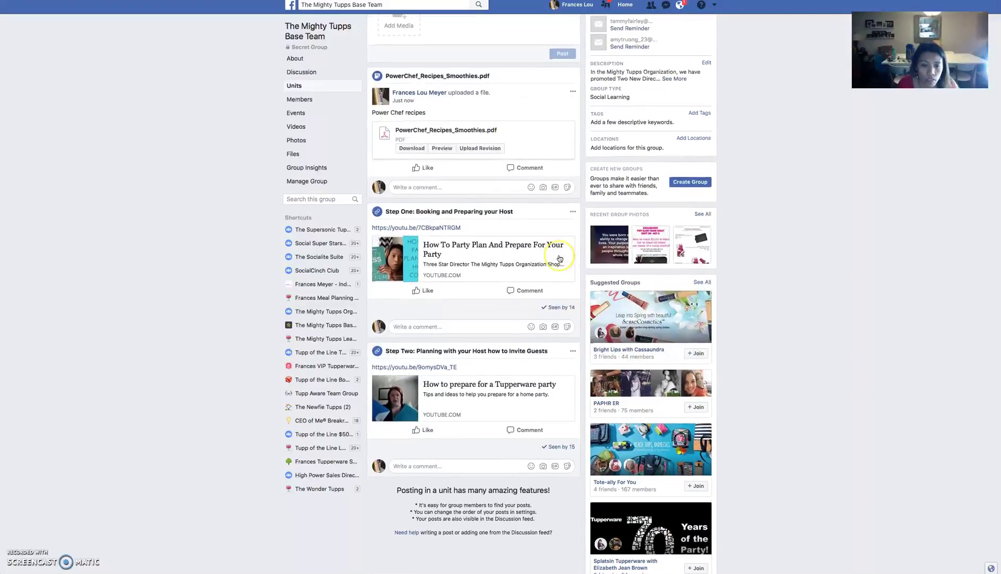
scroll(553, 276, up, 6)
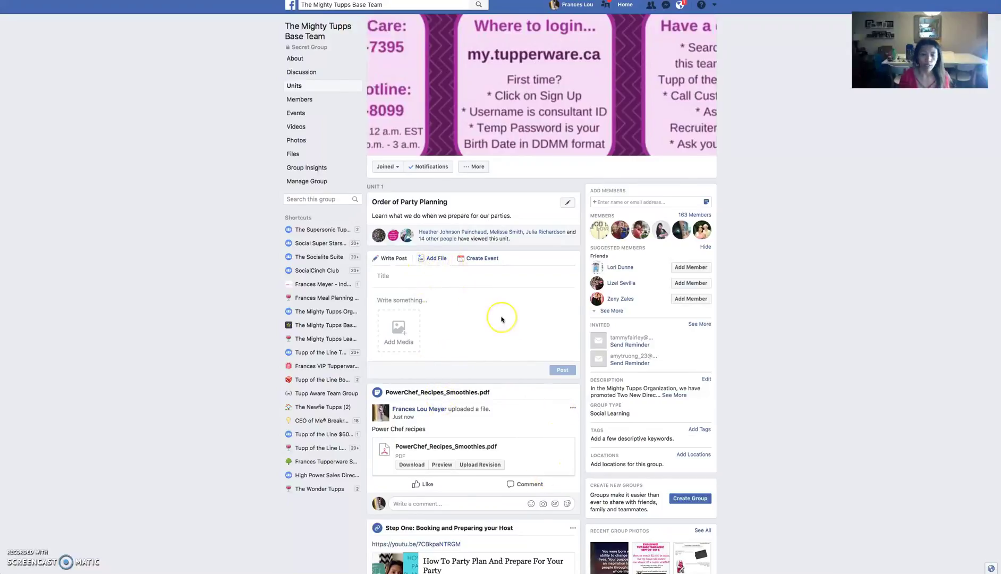
scroll(500, 314, down, 5)
scroll(496, 302, up, 5)
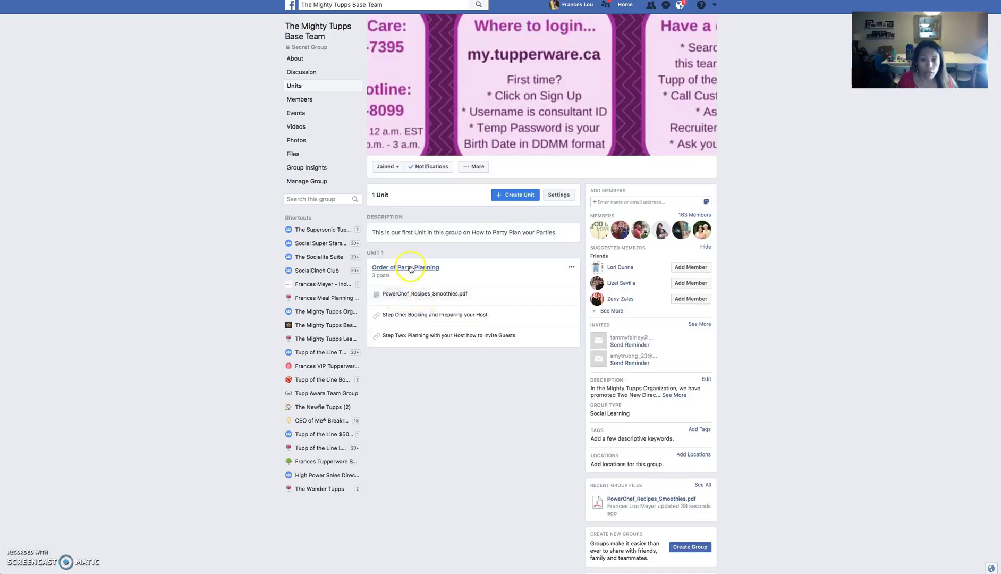
Start a second unit for the group and name it "May Birthday Month Challenges"
click(529, 195)
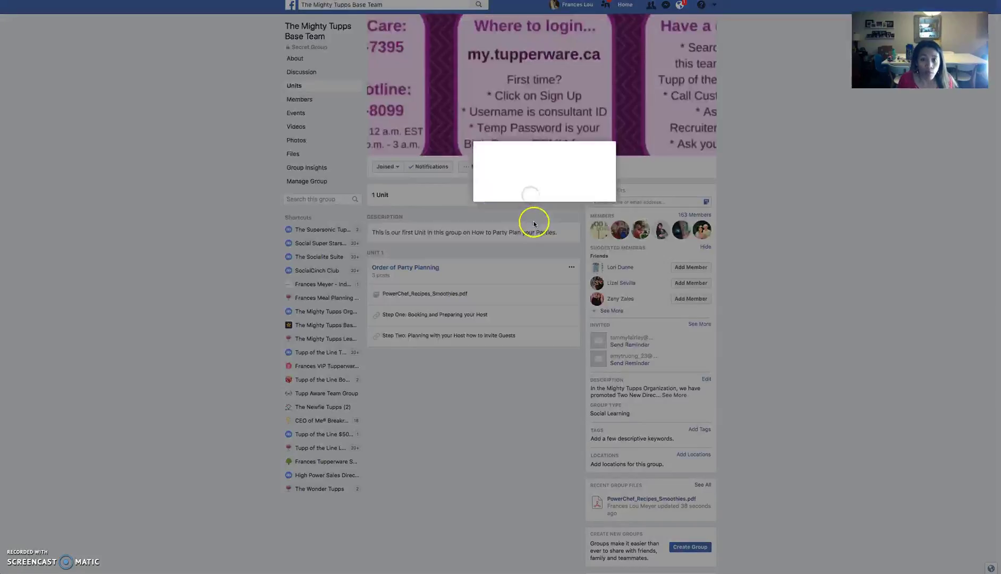
click(504, 166)
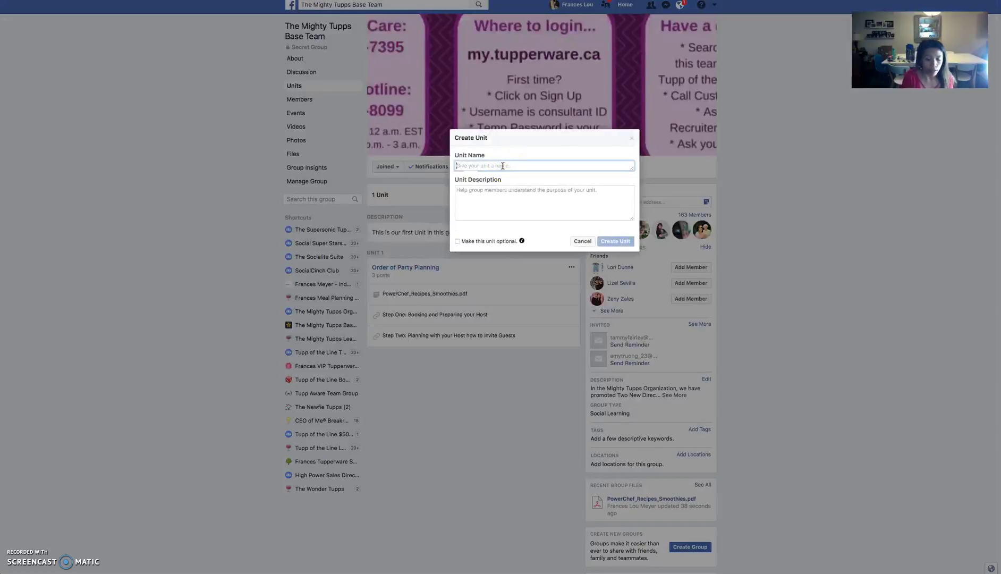
text(Re)
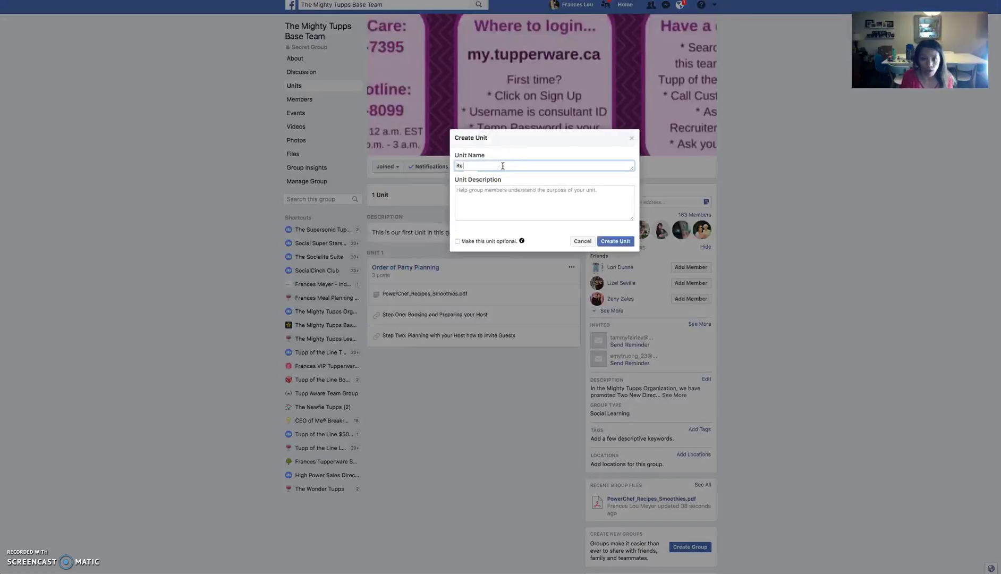
key(BackSpace)
text(M)
key(BackSpace)
text(May Birthday Month Challenges)
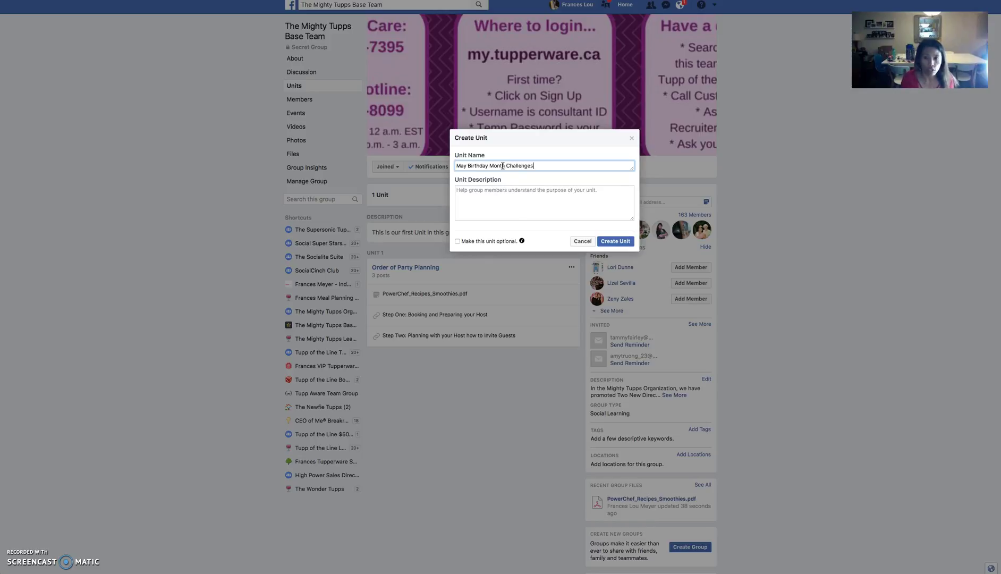
Describe the new unit as "For upcoming May Month items to earn" and create it
click(543, 209)
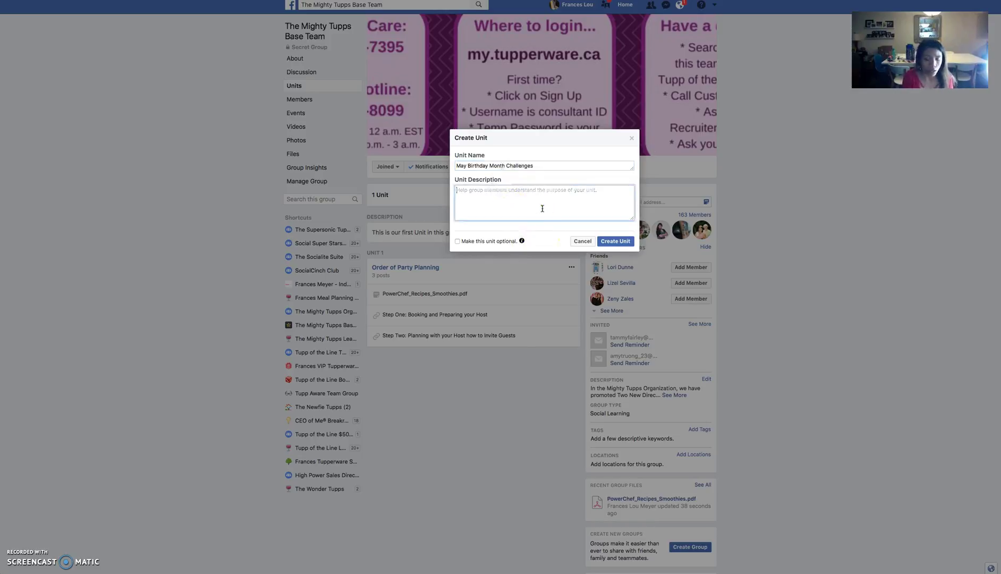
text(For upcoming May Month i)
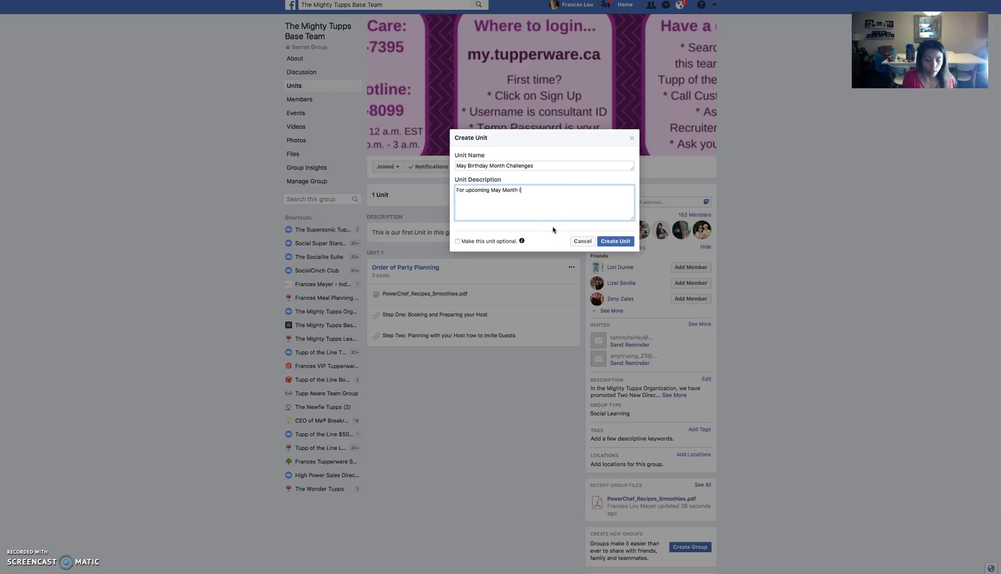
text(n)
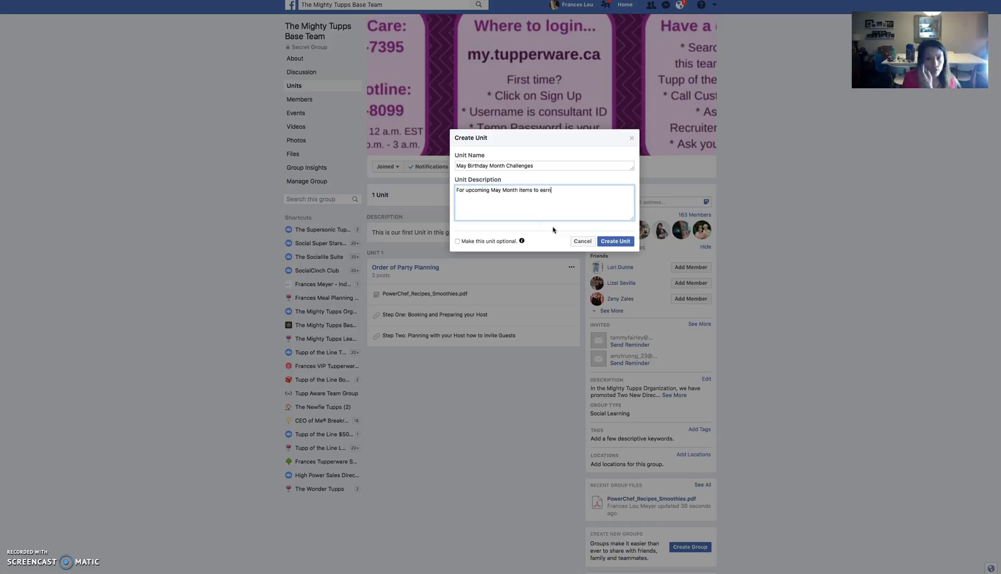
click(614, 240)
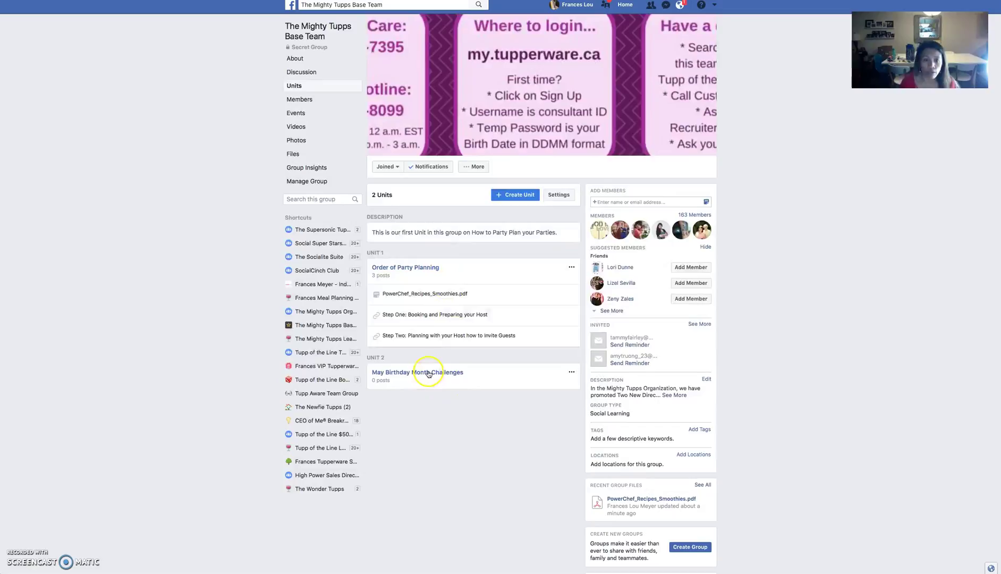
click(572, 372)
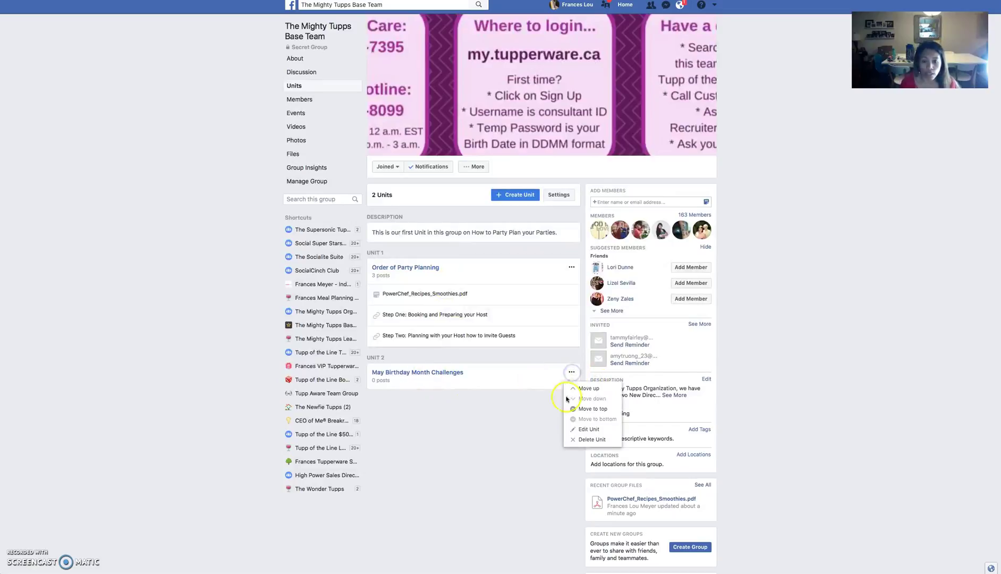
click(446, 397)
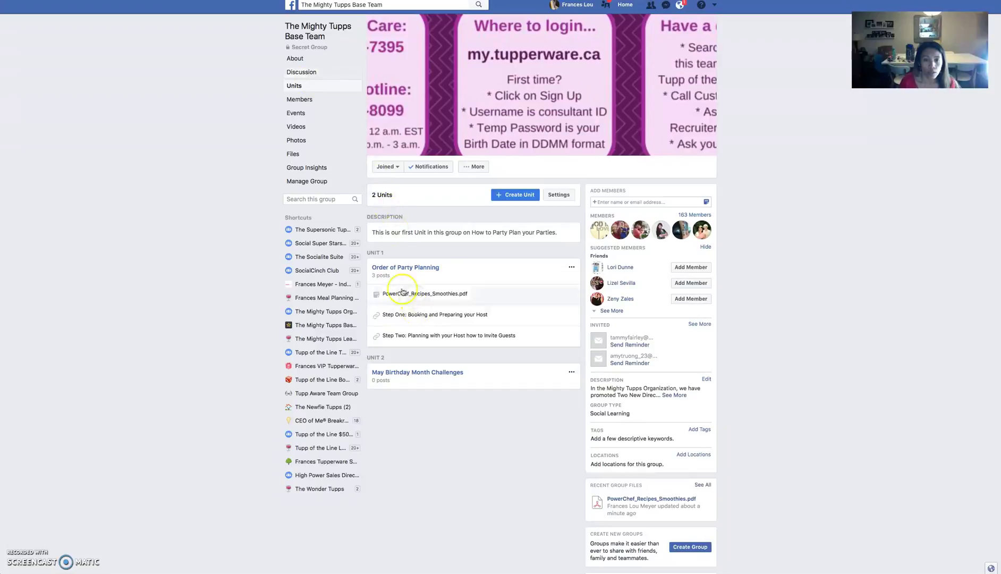
Go to the group's discussion feed and search the group's posts for "dill pickle dip"
click(304, 88)
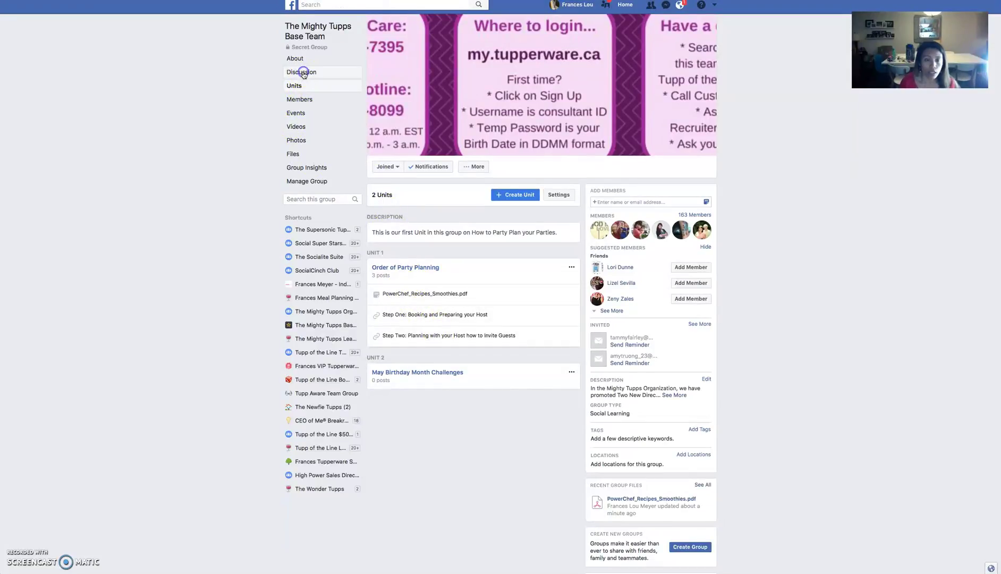
click(327, 201)
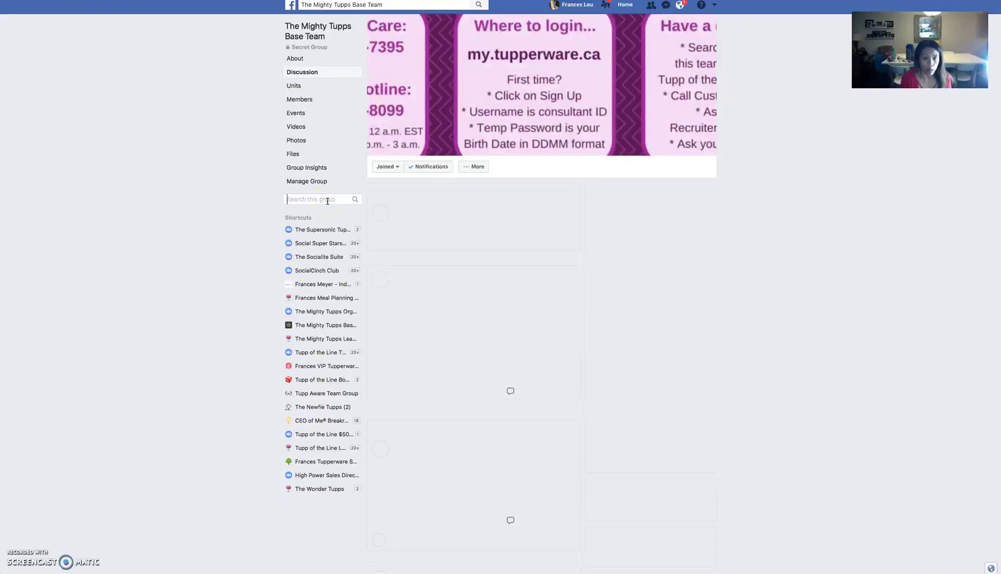
text(party)
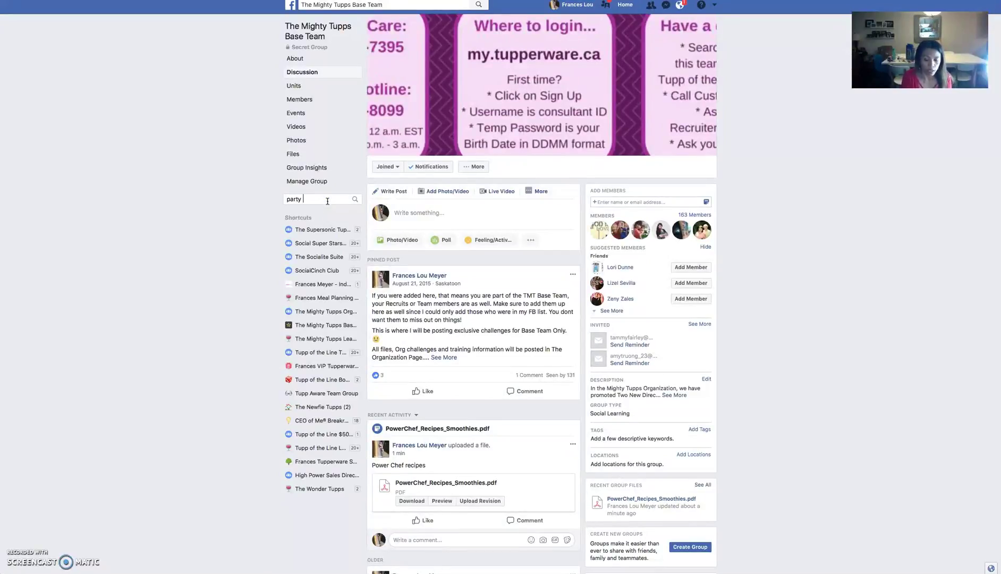
key(BackSpace)
key(BackSpace)
key(BackSpace)
text(dill pickle dip)
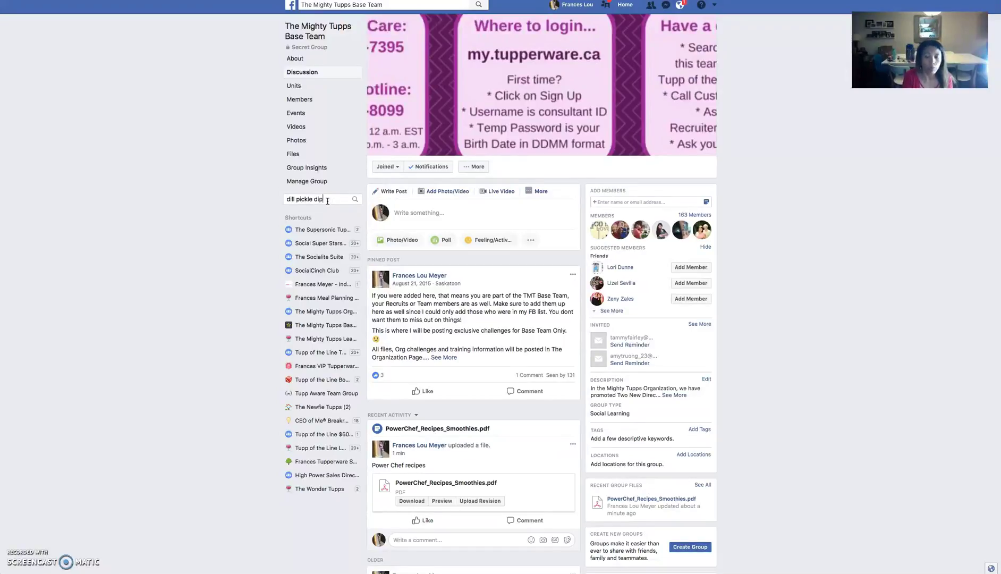
key(Return)
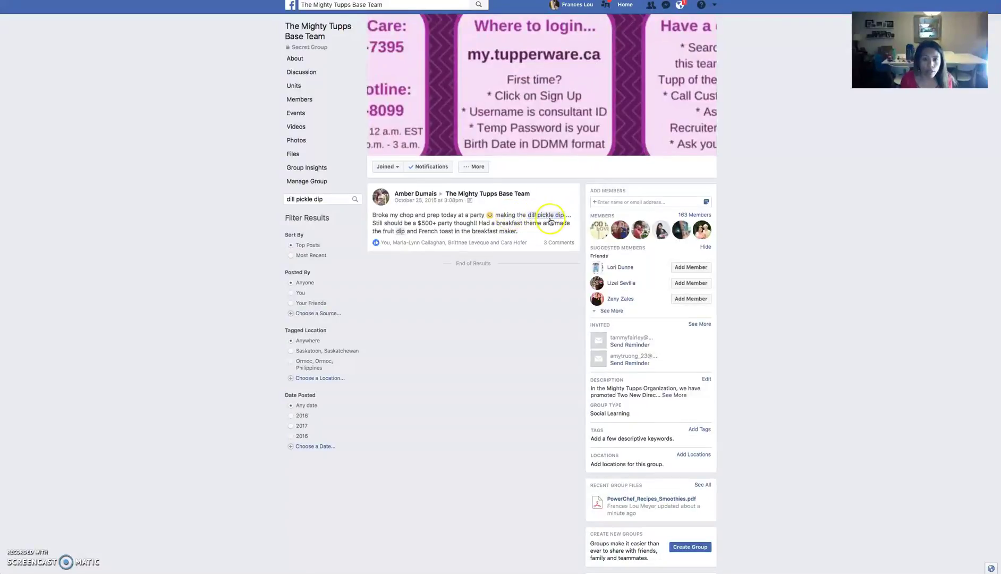
Search the group's posts for "party planning"
triple_click(325, 200)
text(party planning)
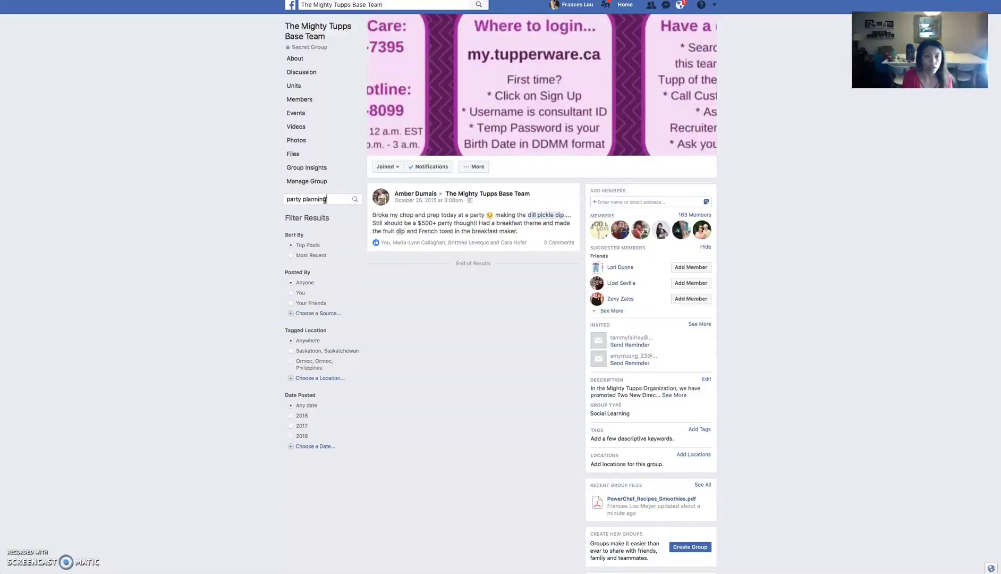
key(Return)
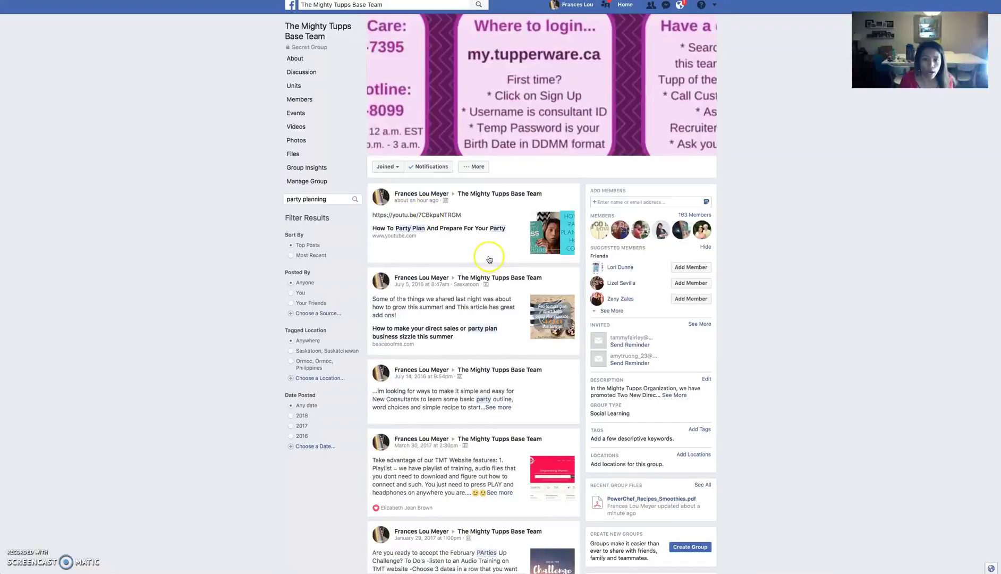
Find the April 21, 2017 post with the "Invite EVERY HOST to Join Your Team!" image in the search results and expand it
scroll(469, 279, down, 15)
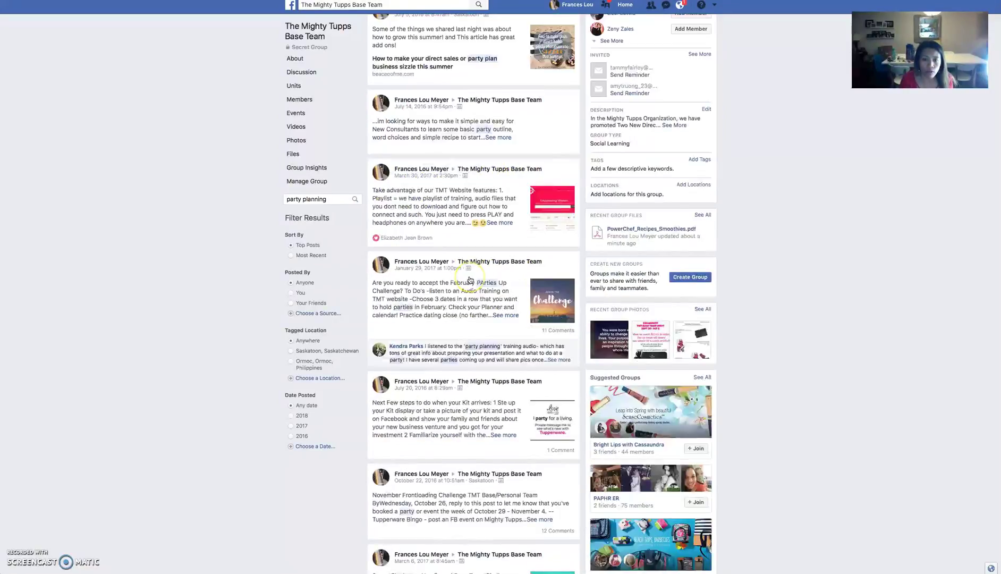
scroll(469, 280, down, 7)
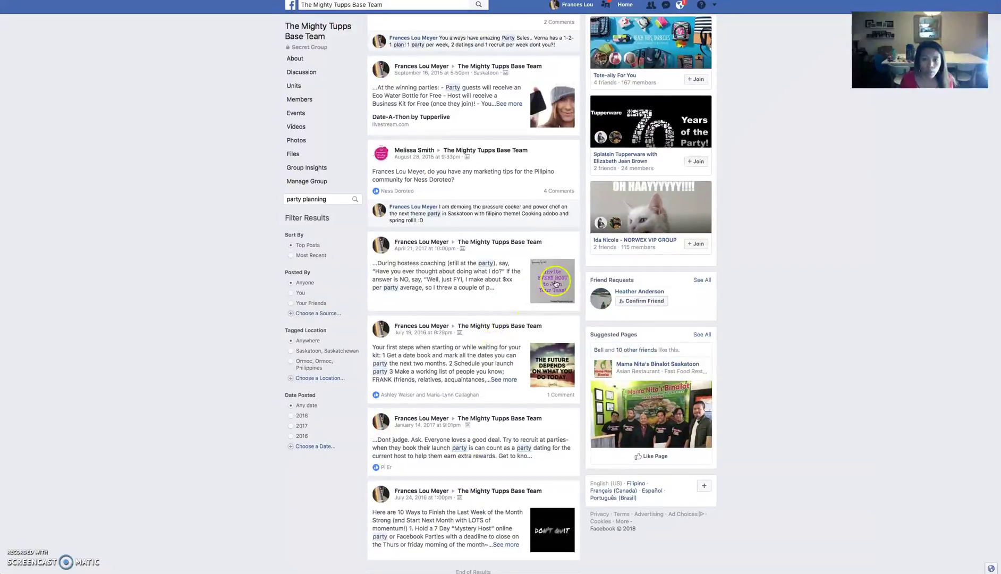
click(555, 282)
scroll(526, 351, down, 2)
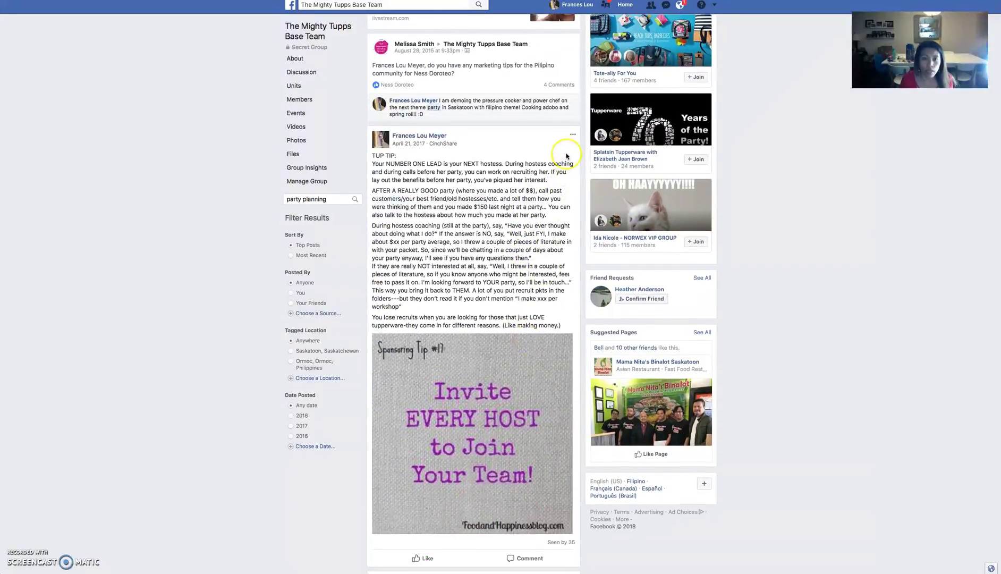
click(571, 135)
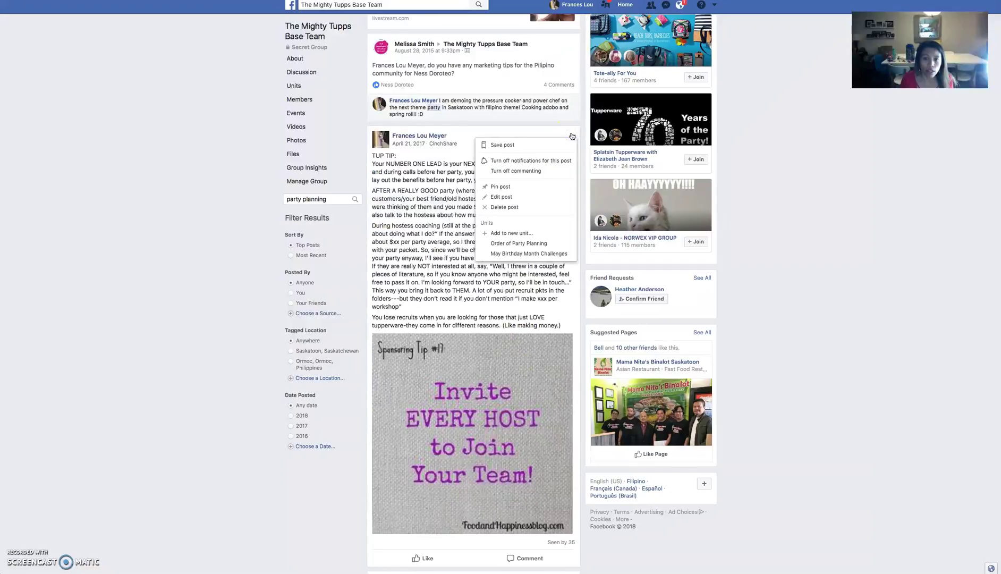
click(434, 224)
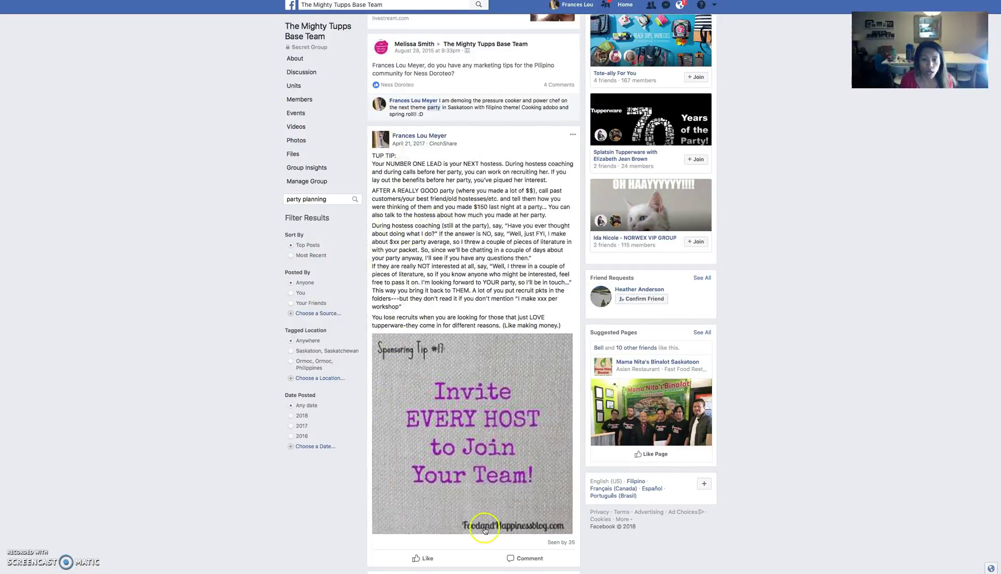
click(574, 136)
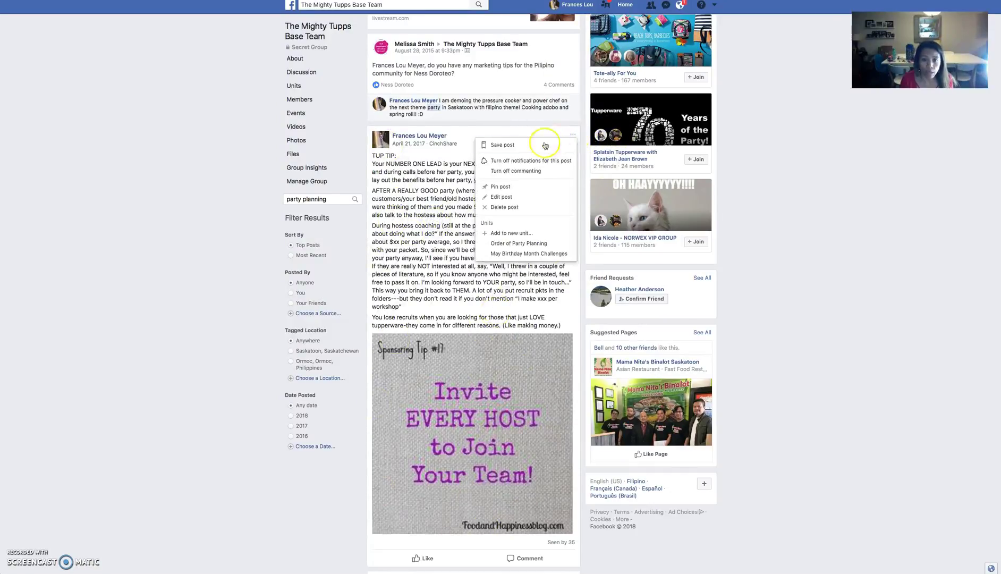
click(532, 244)
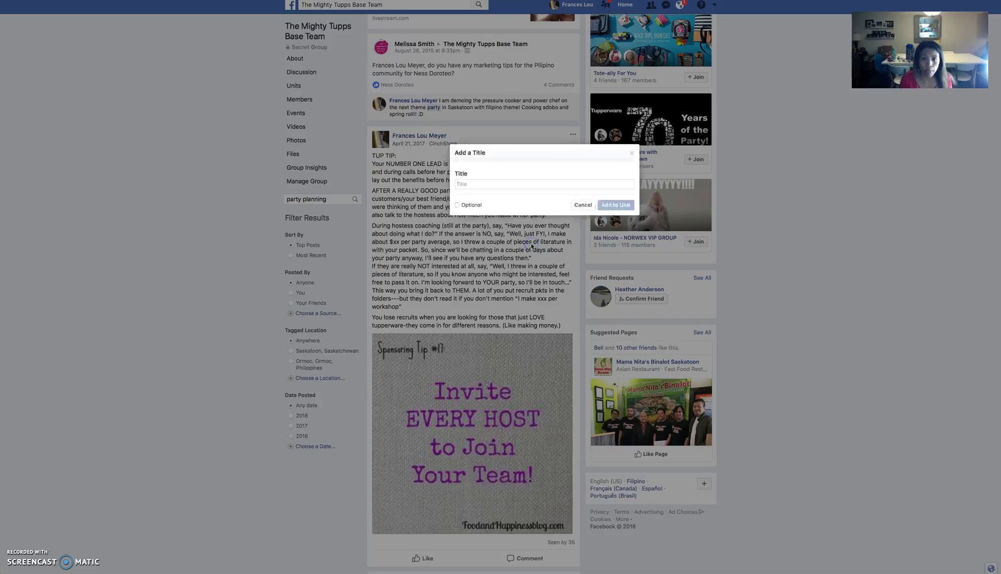
click(492, 186)
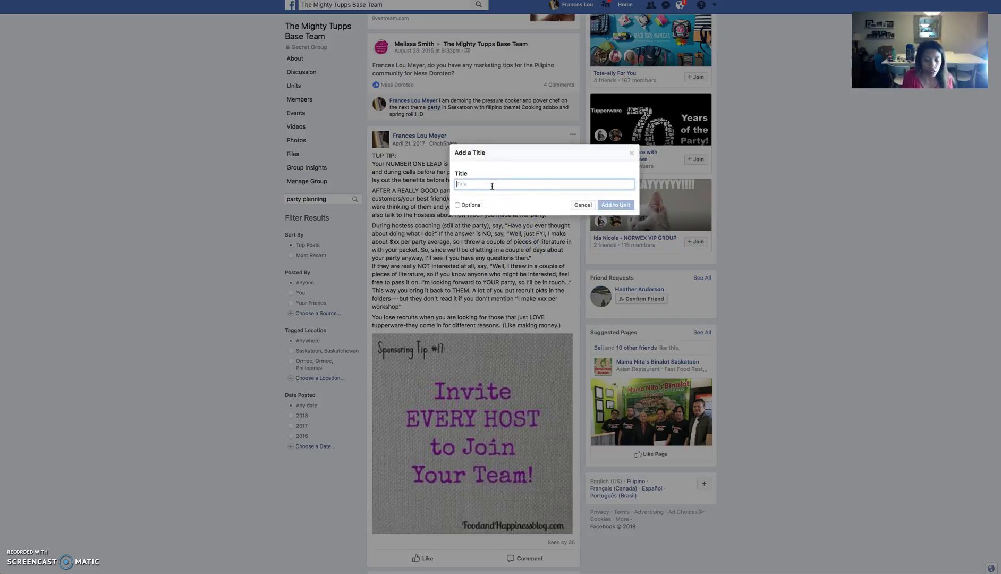
text(T)
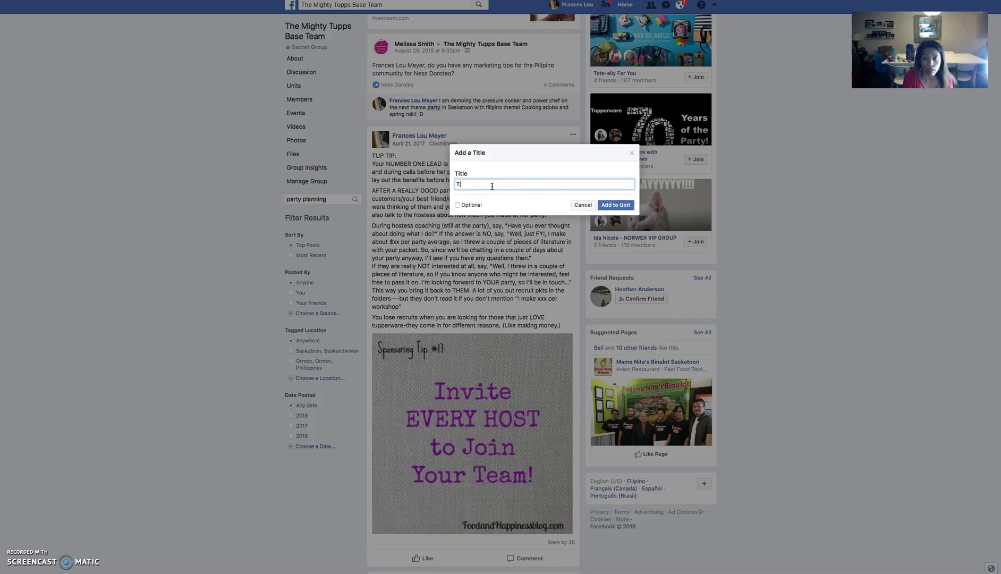
key(BackSpace)
text(Tips on How to Recruit Party Host)
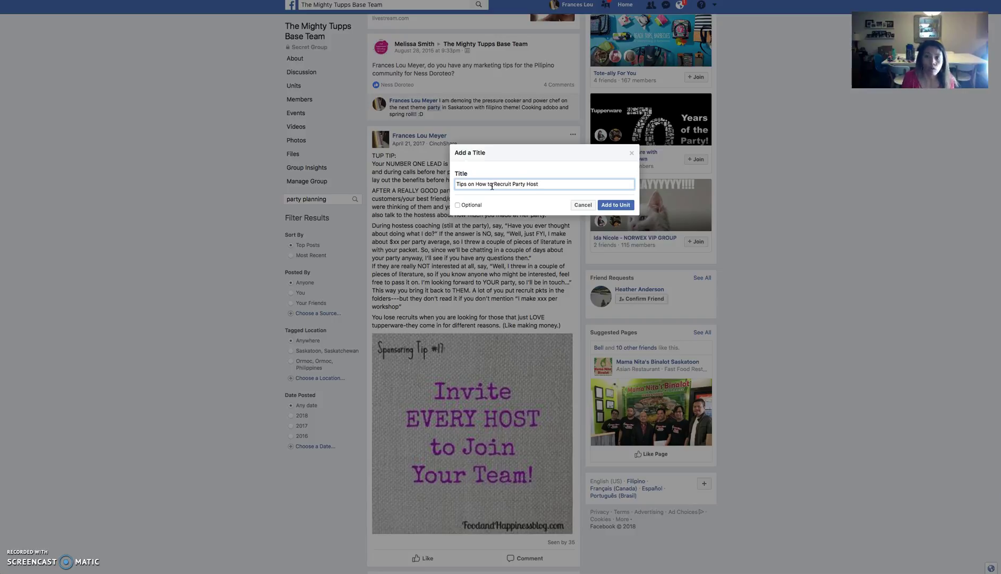
click(582, 206)
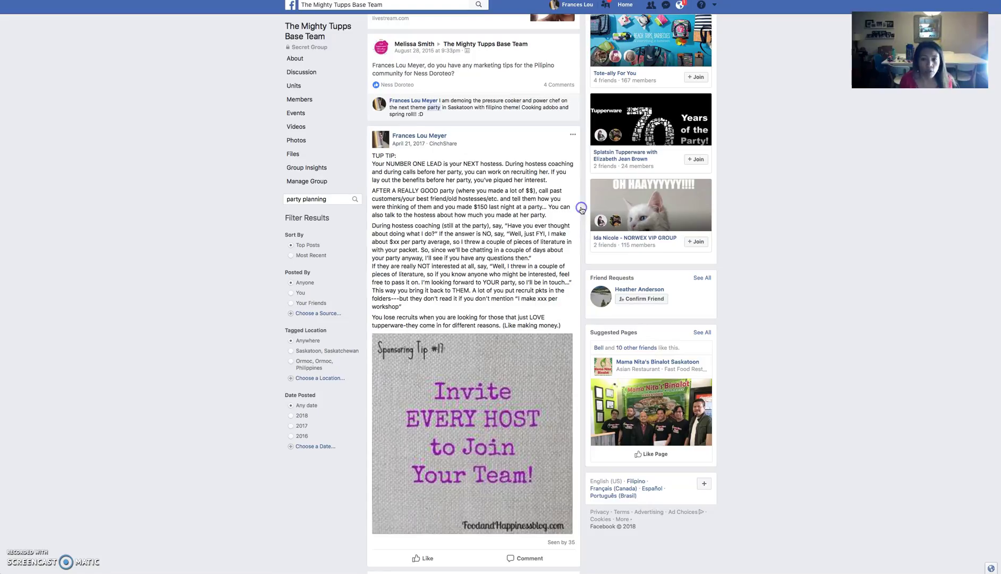
Add the expanded hostess-recruiting post to the Order of Party Planning unit with the title "Tips for Recruiting Party Hosts"
click(576, 134)
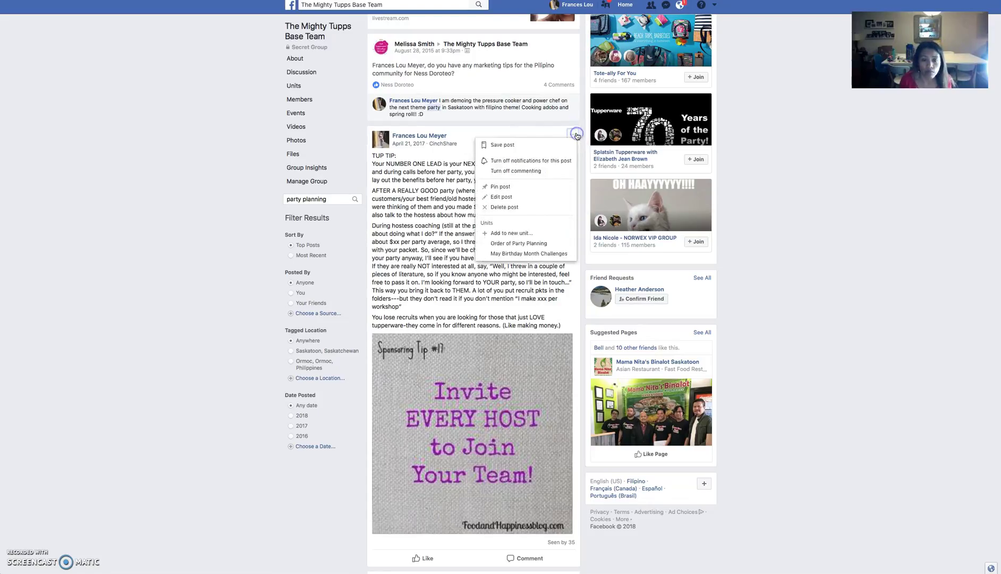
click(524, 233)
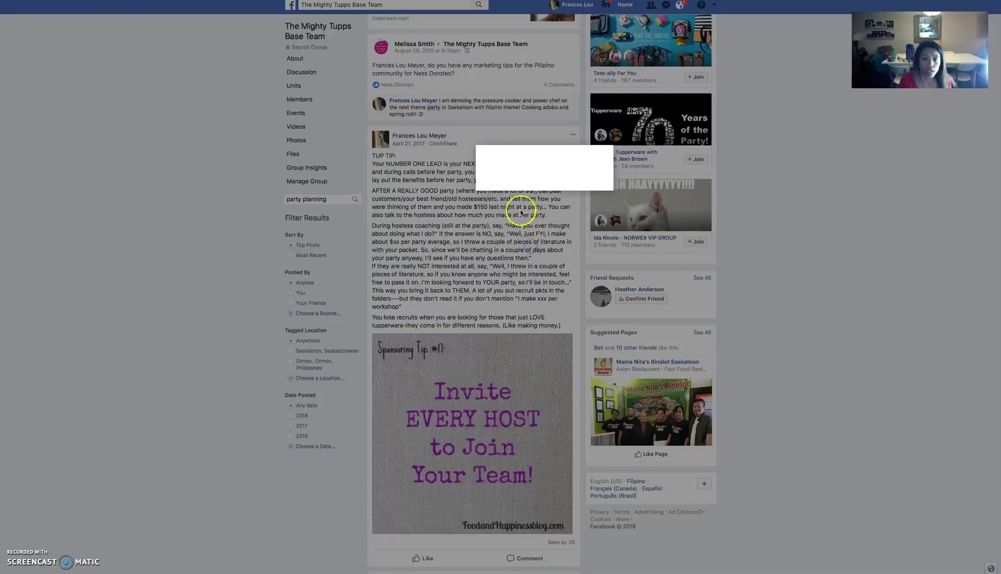
click(529, 184)
text(Tips for Recruiting Party Hosts)
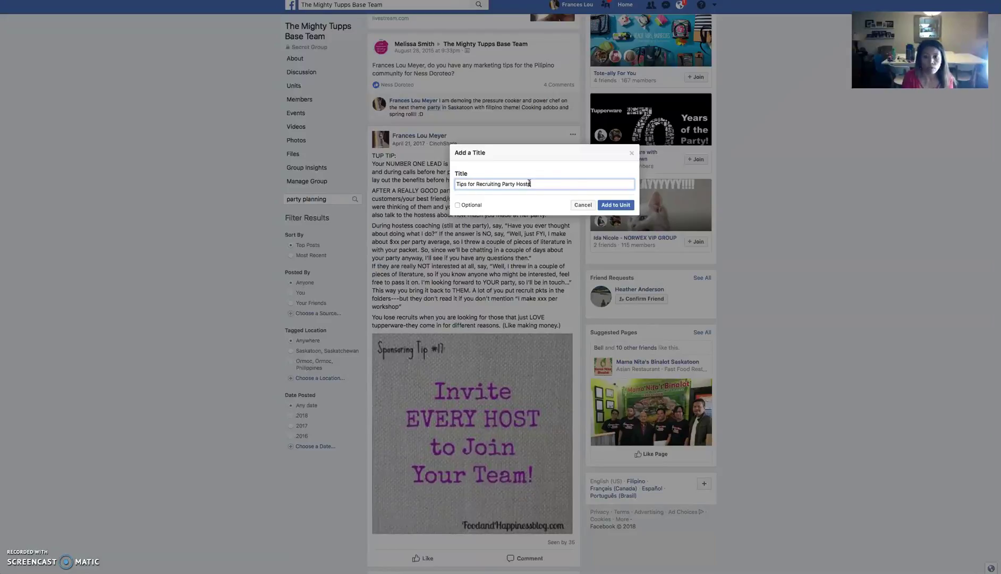
click(616, 204)
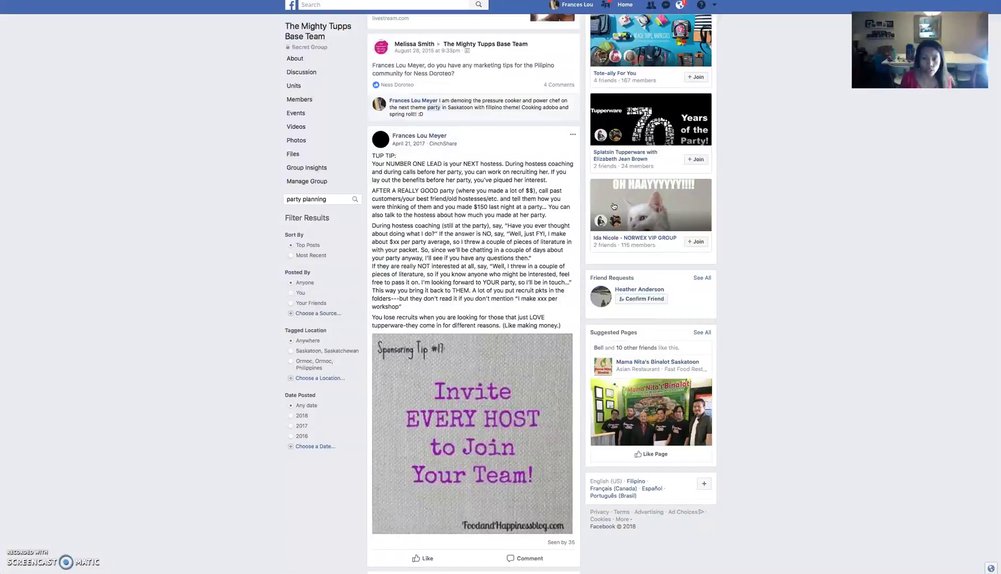
Open the Order of Party Planning unit from the group's units and review the posts it contains
click(307, 87)
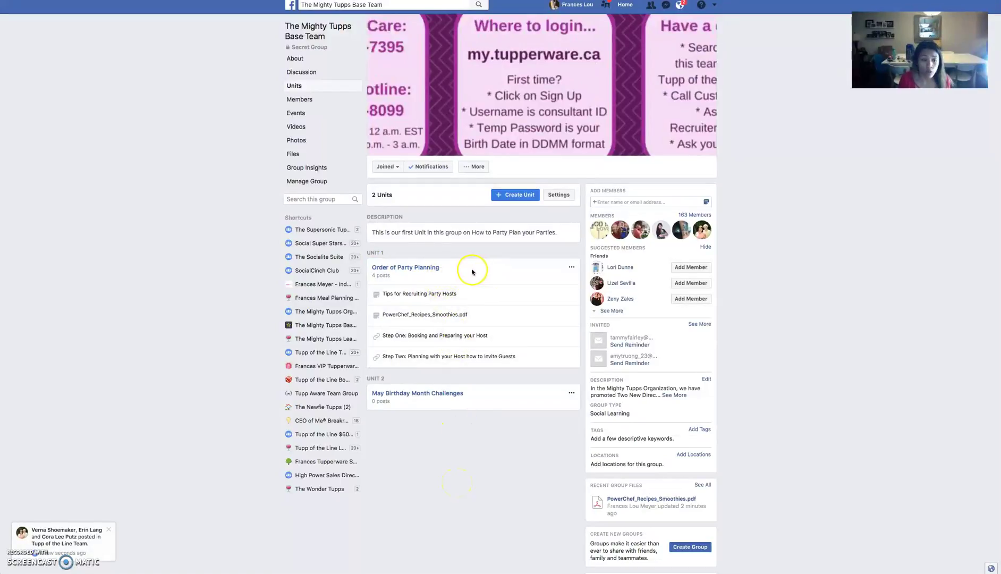
click(436, 268)
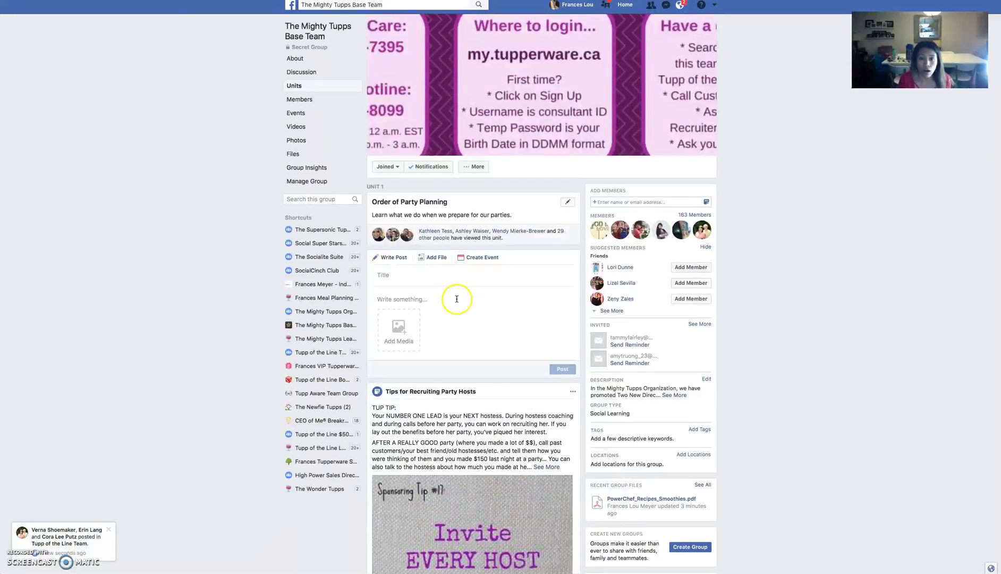
scroll(460, 300, down, 15)
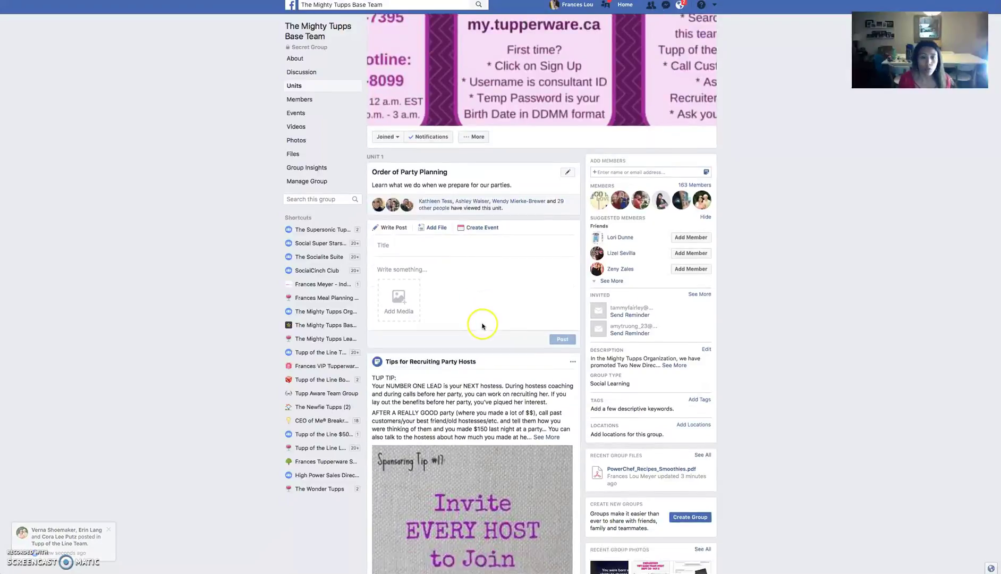
scroll(483, 327, up, 12)
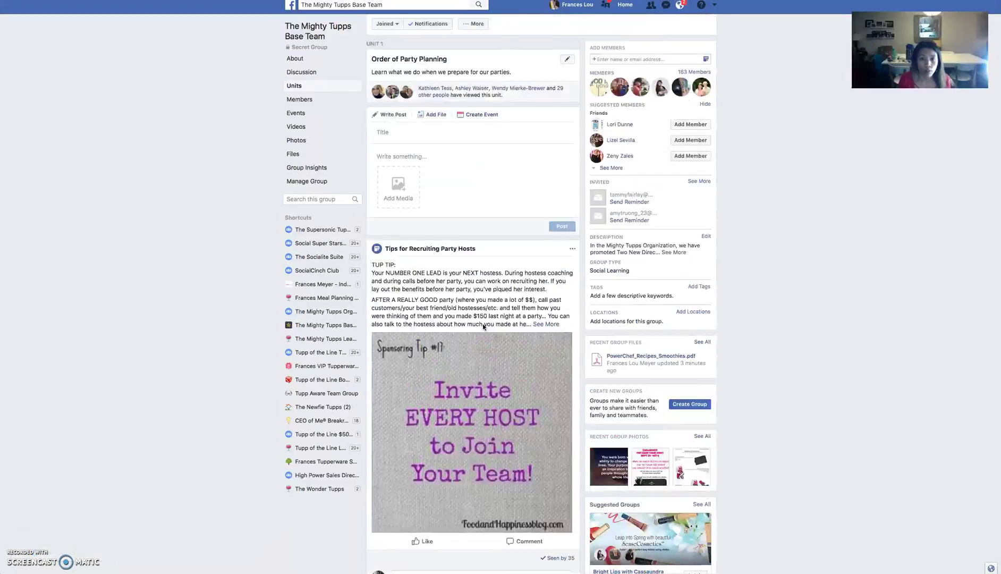
scroll(483, 327, down, 15)
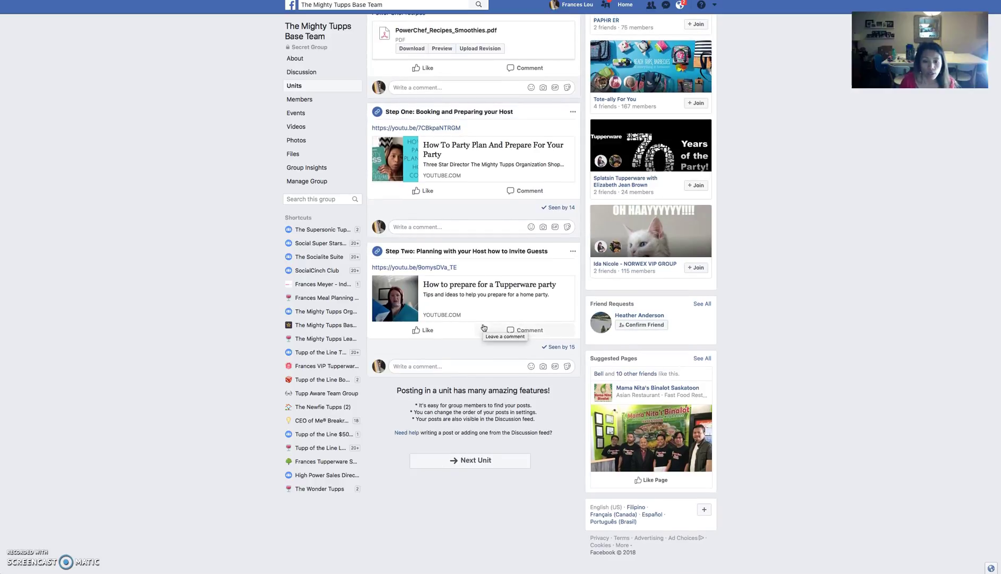
scroll(483, 326, up, 15)
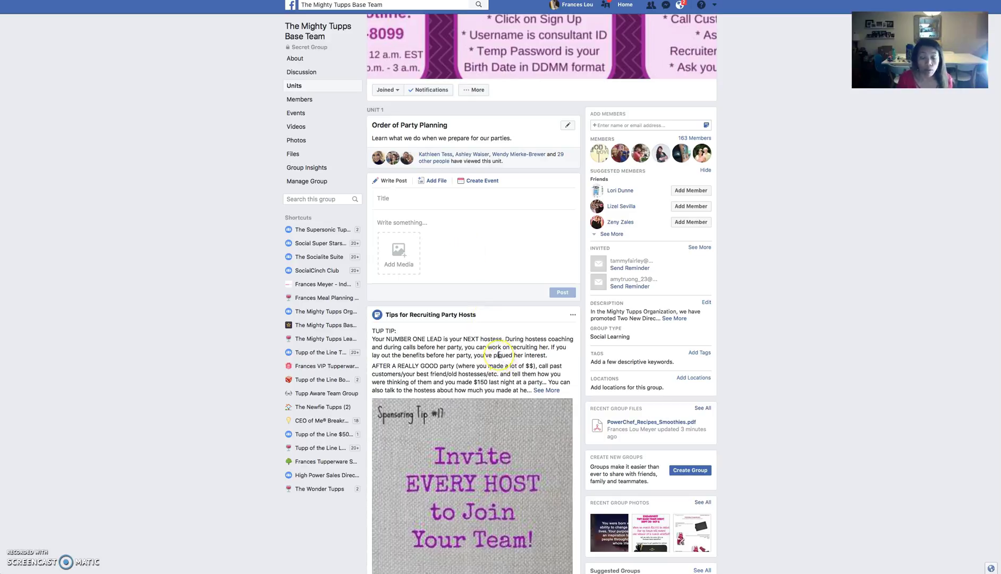
Check the group's admin activity and extra group options, and view the completion figures in Group Insights
click(320, 182)
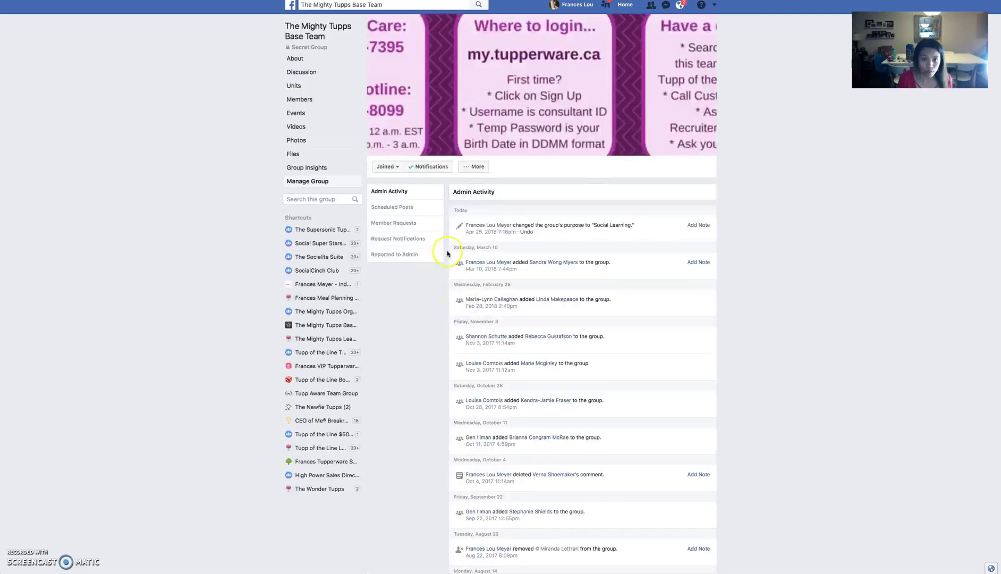
click(478, 168)
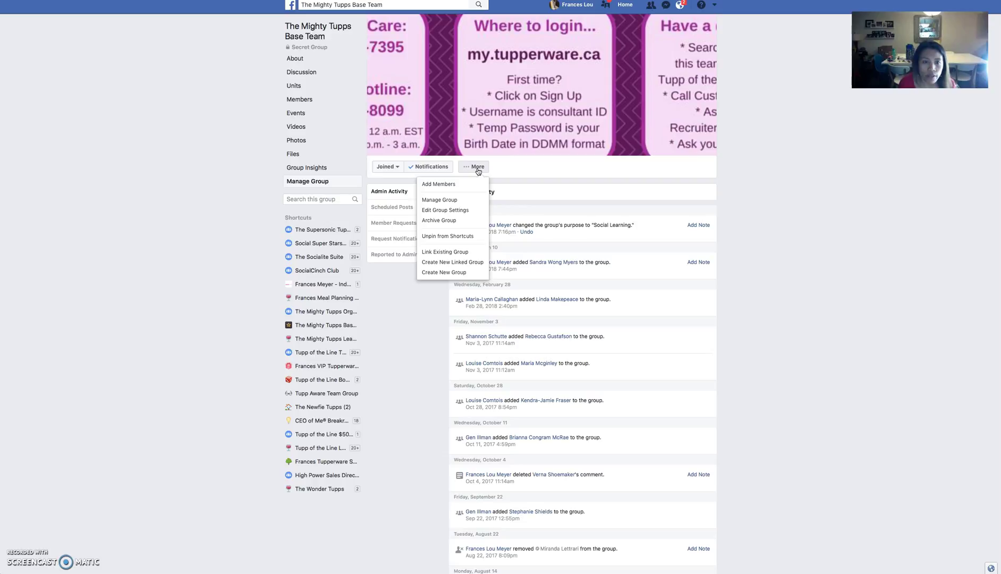
click(477, 168)
click(321, 168)
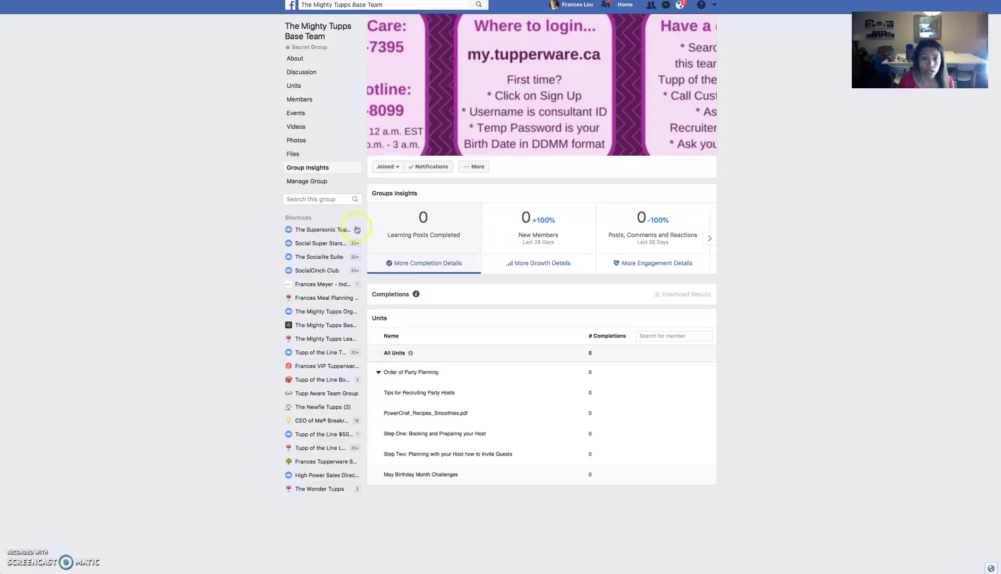
Return to the Order of Party Planning unit and look over its viewers and posts from start to end
click(305, 86)
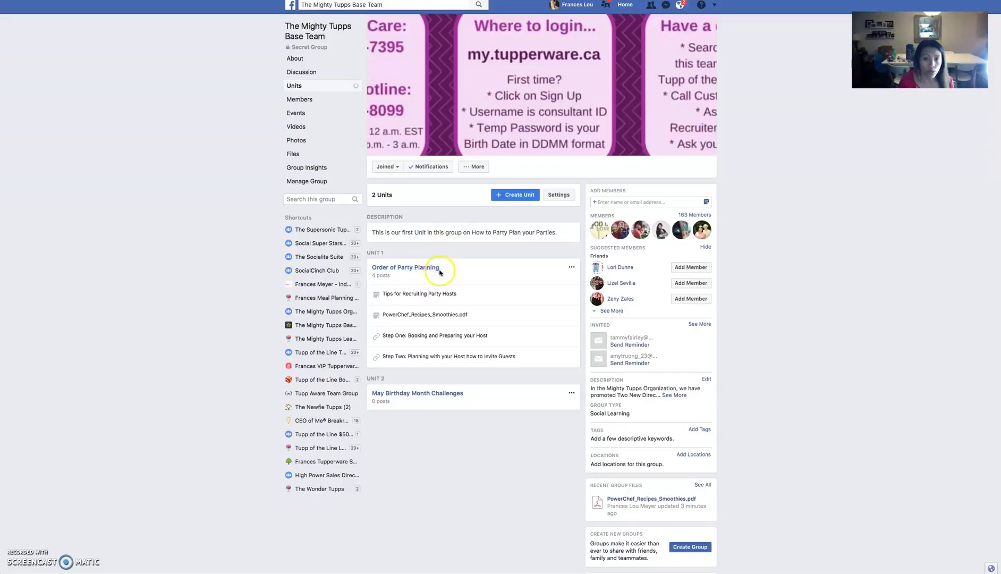
click(439, 272)
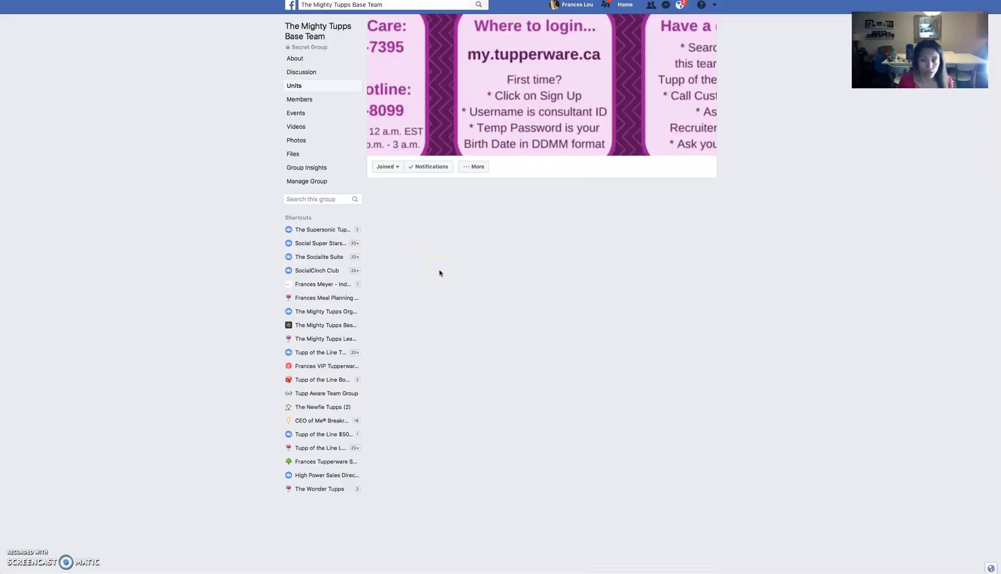
scroll(502, 290, down, 5)
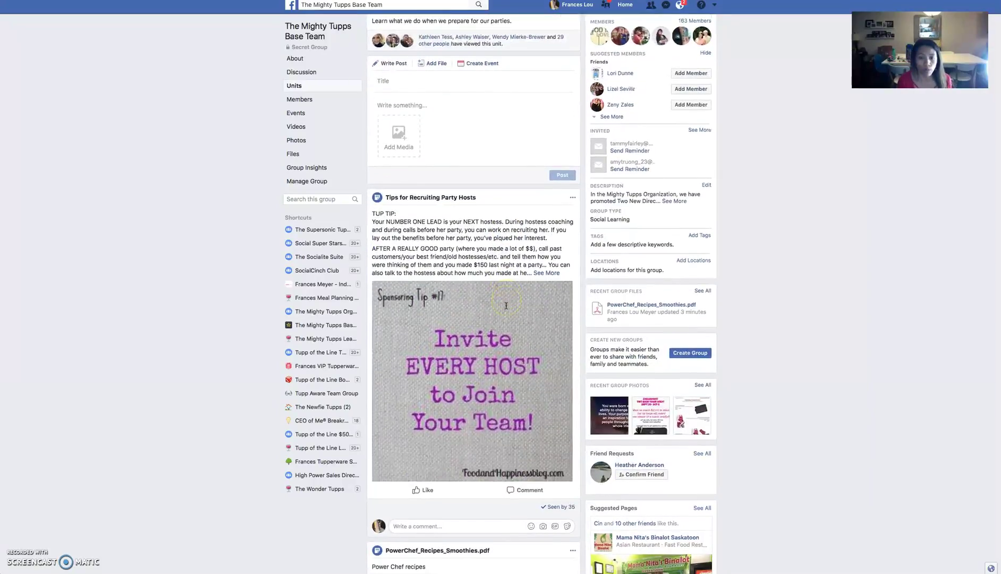
scroll(452, 245, up, 6)
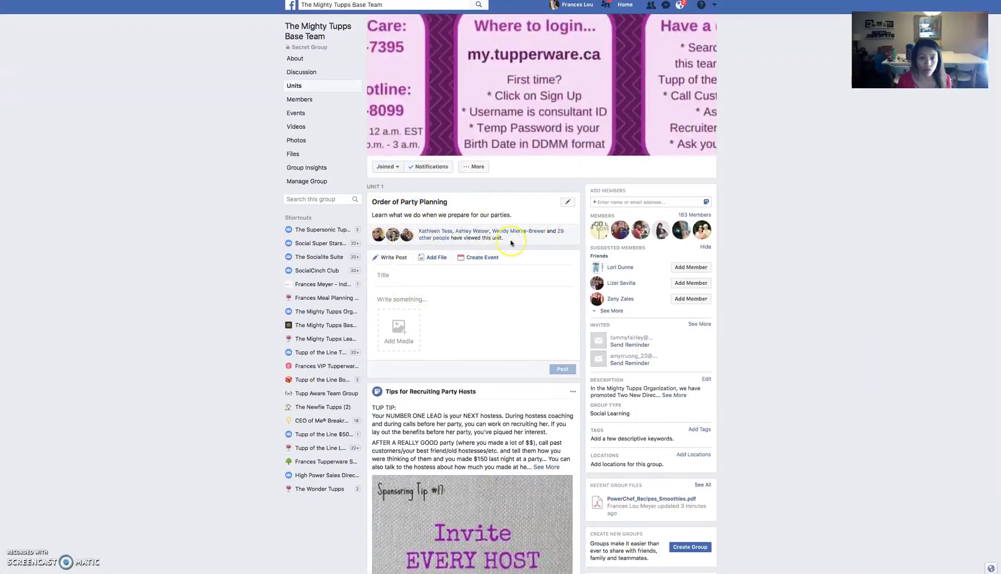
scroll(511, 242, down, 15)
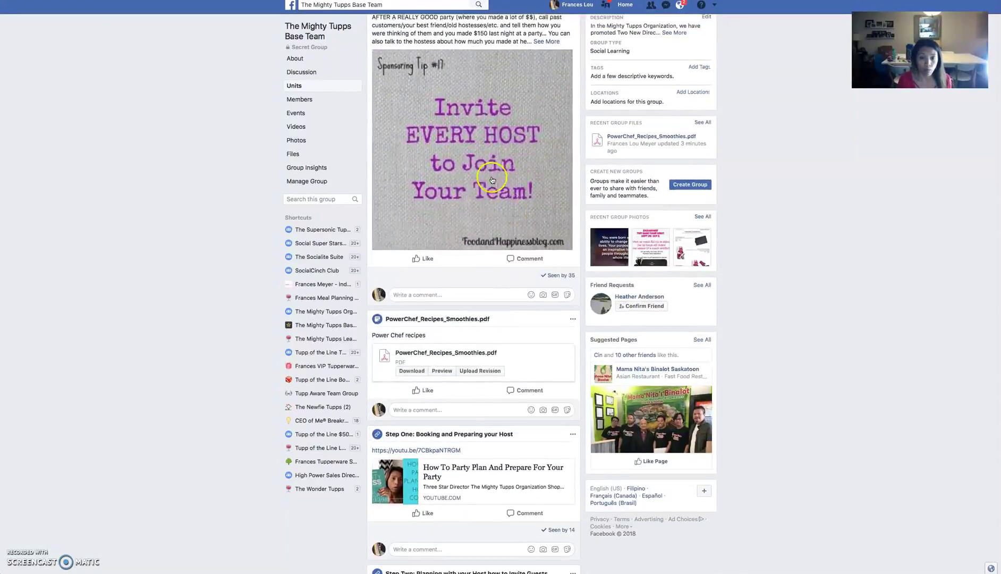
scroll(478, 263, up, 15)
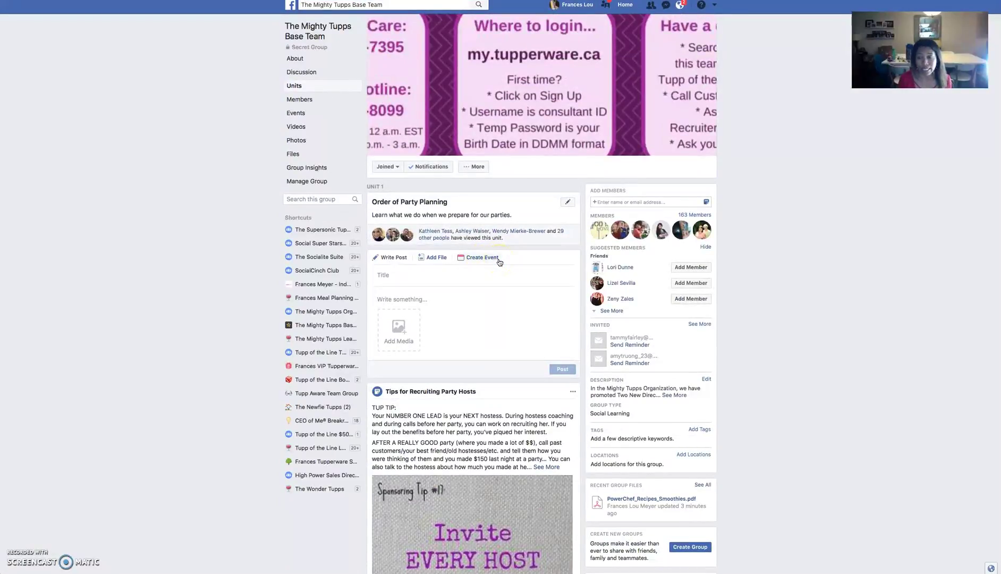
Examine the unit completions in Group Insights and point out the option to download the results
click(308, 168)
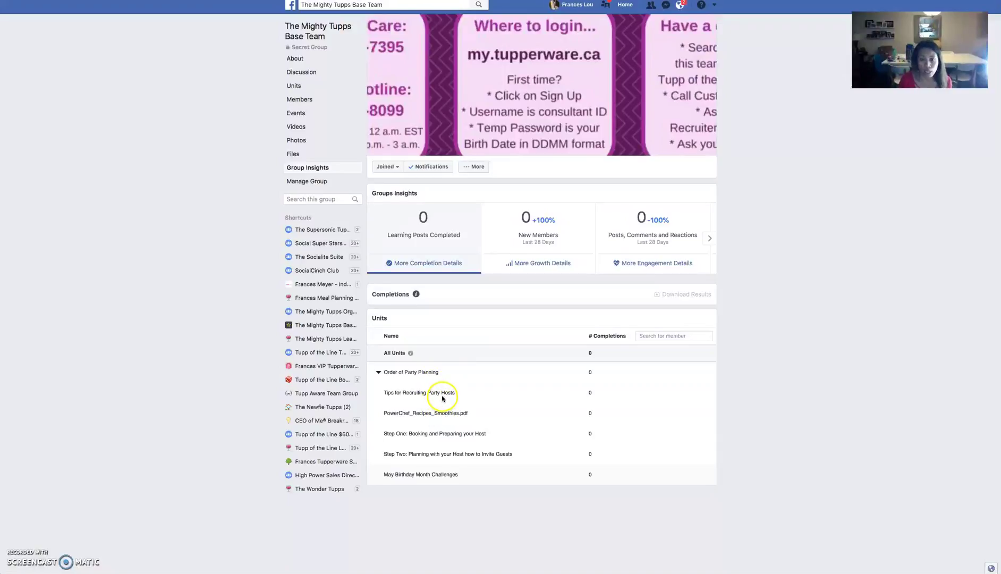
drag(709, 296, 633, 294)
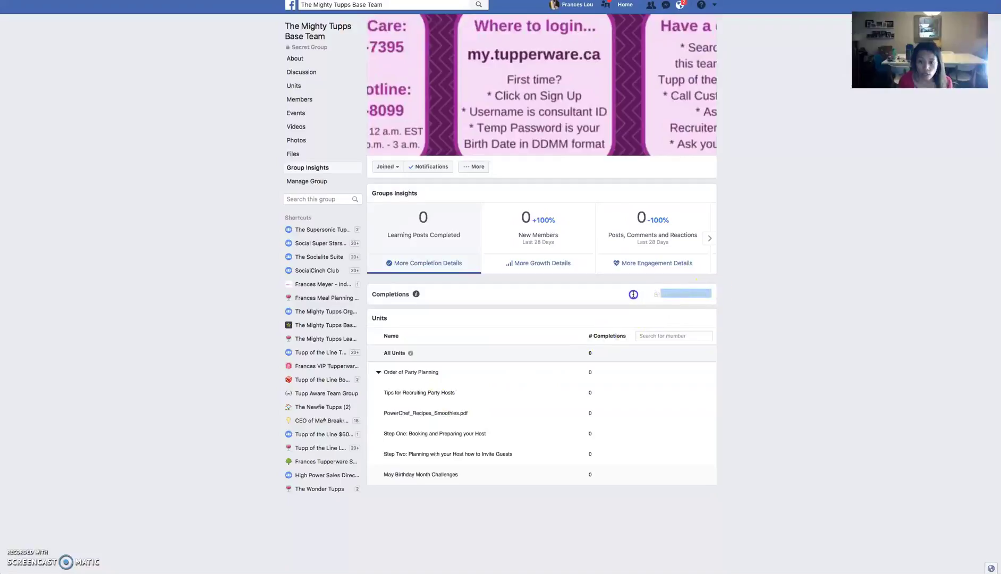
click(675, 299)
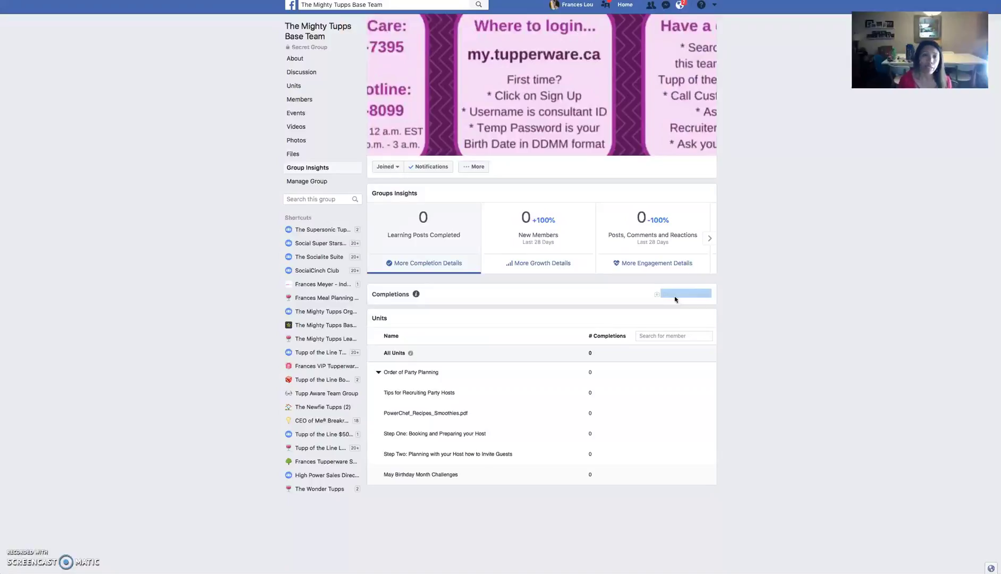
Visit the group's discussion feed and return to its units overview
click(328, 71)
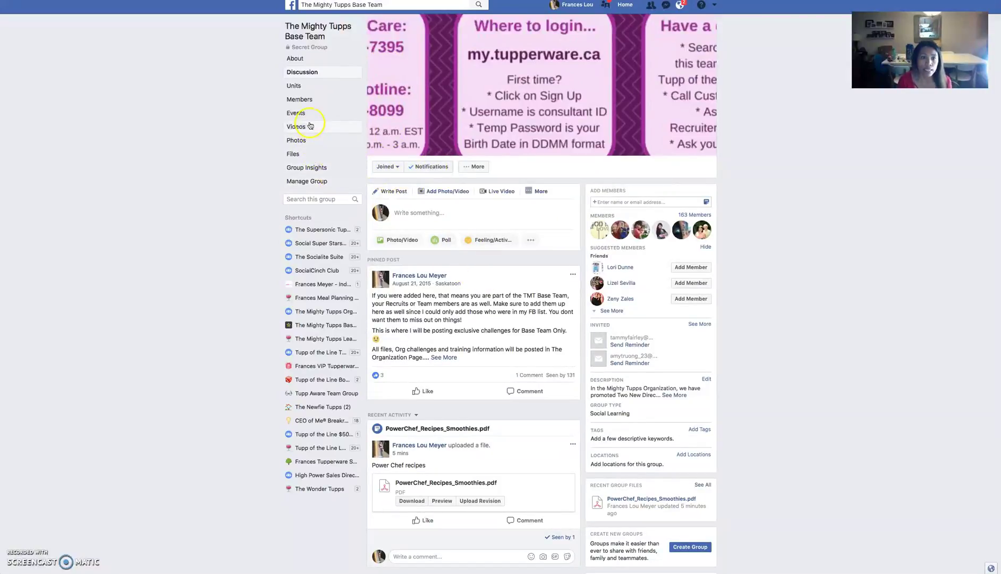
click(307, 86)
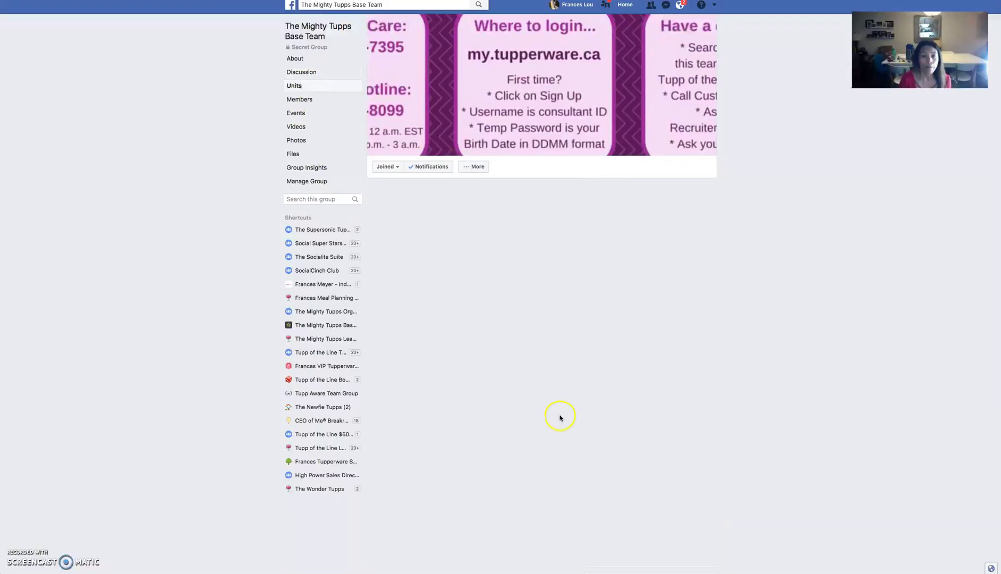